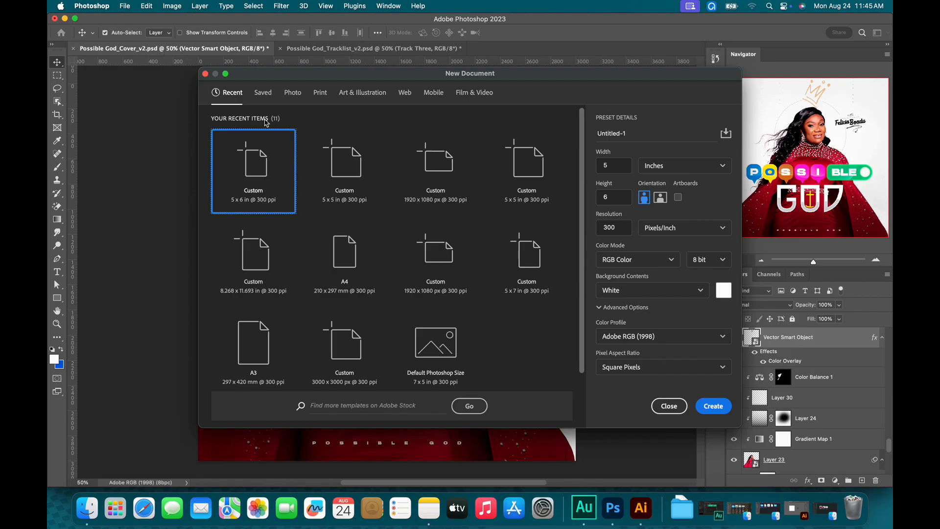
Create a new document with its units in pixels, 3000 pixels wide and 3000 pixels high
click(663, 166)
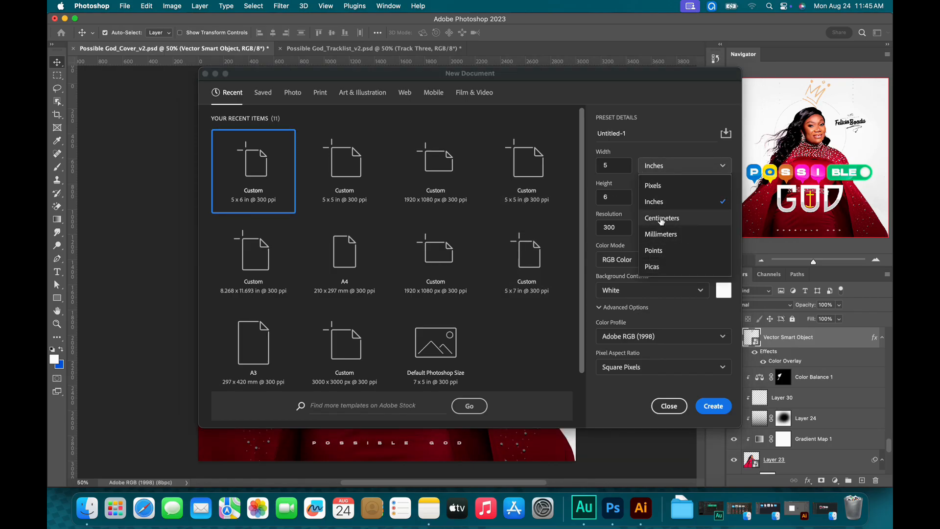
click(663, 187)
double_click(625, 169)
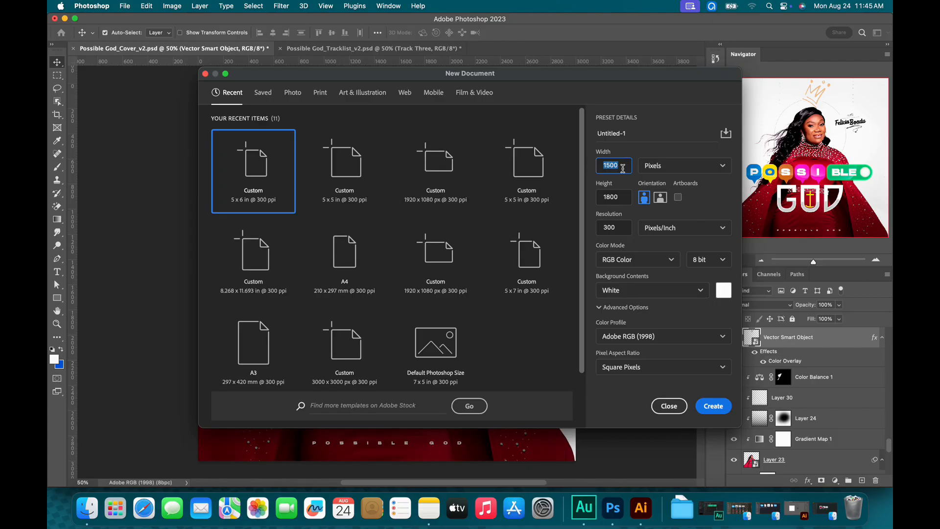
text(3000)
drag(624, 169, 606, 169)
click(619, 198)
drag(623, 204, 581, 200)
text(3)
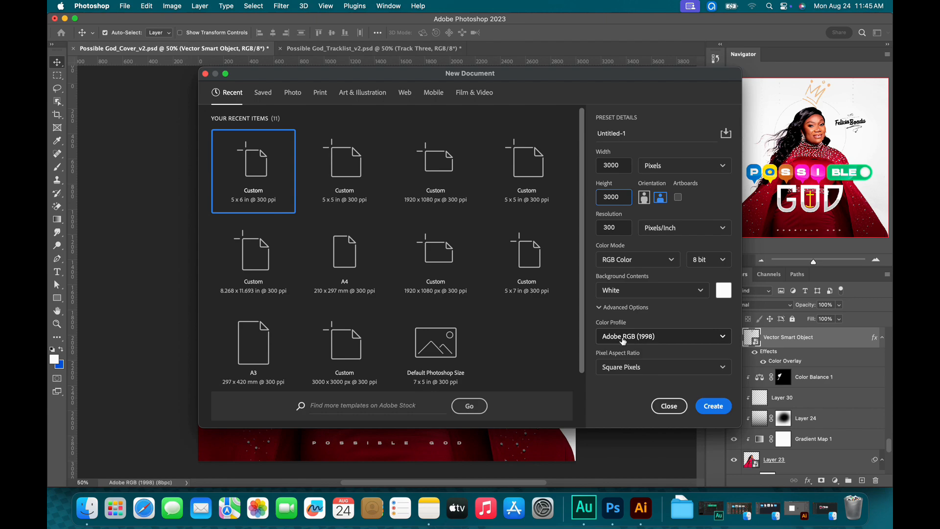
click(714, 406)
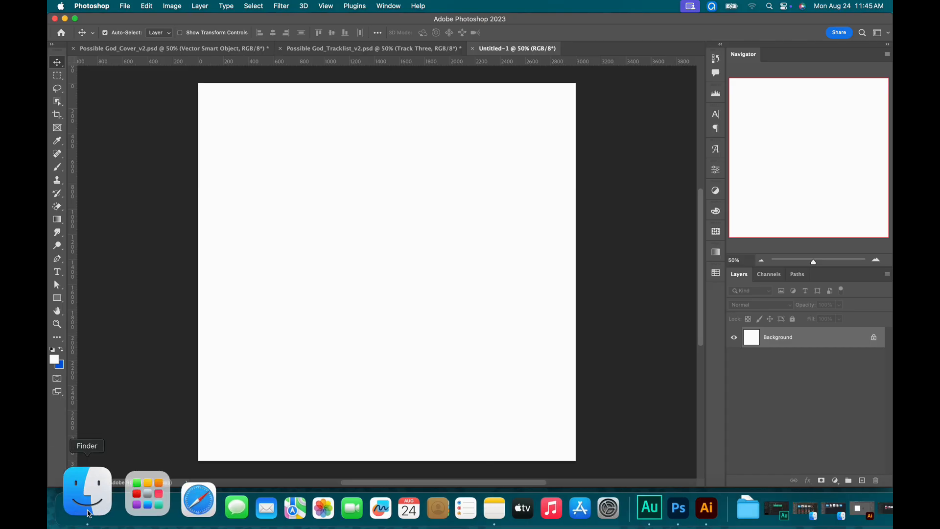
Open Image_1.png, copy the woman's cutout into the untitled document and position her against the lower part of the canvas
click(80, 491)
drag(307, 244, 590, 53)
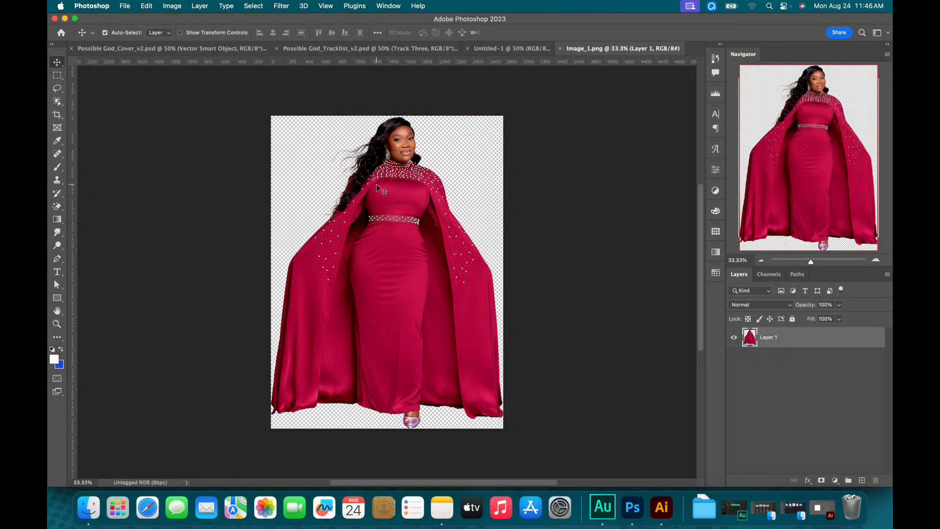
drag(411, 216, 492, 48)
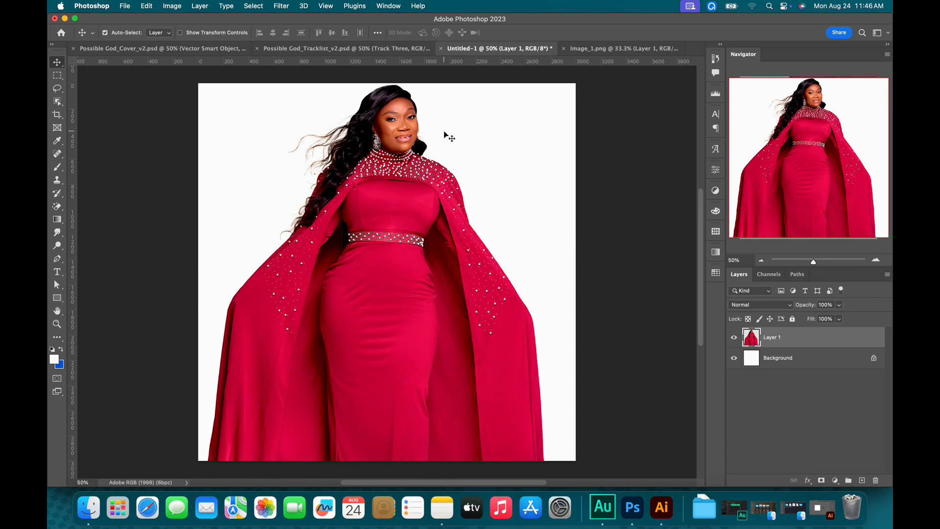
drag(404, 173, 410, 285)
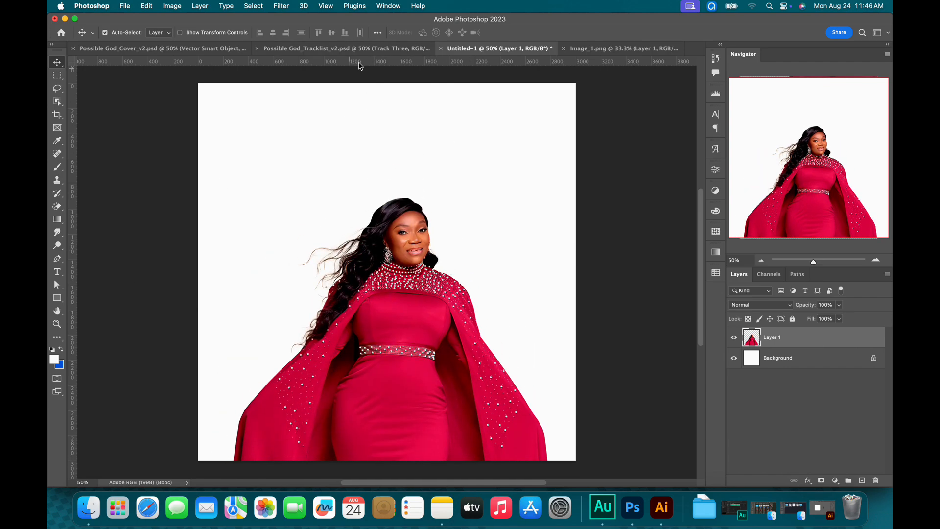
Sketch two blue arrows converging above the woman's head on a new layer with a 45 px brush, and hide that layer
click(862, 480)
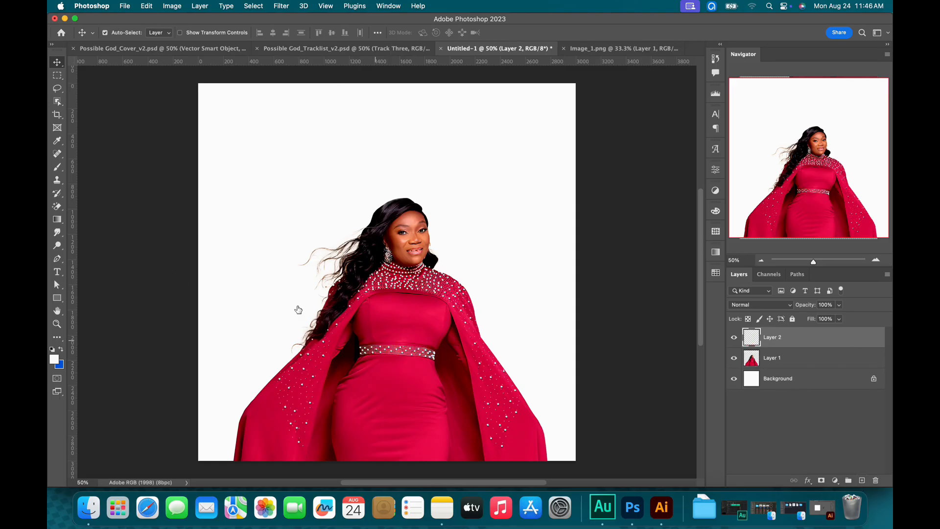
key(b)
key(x)
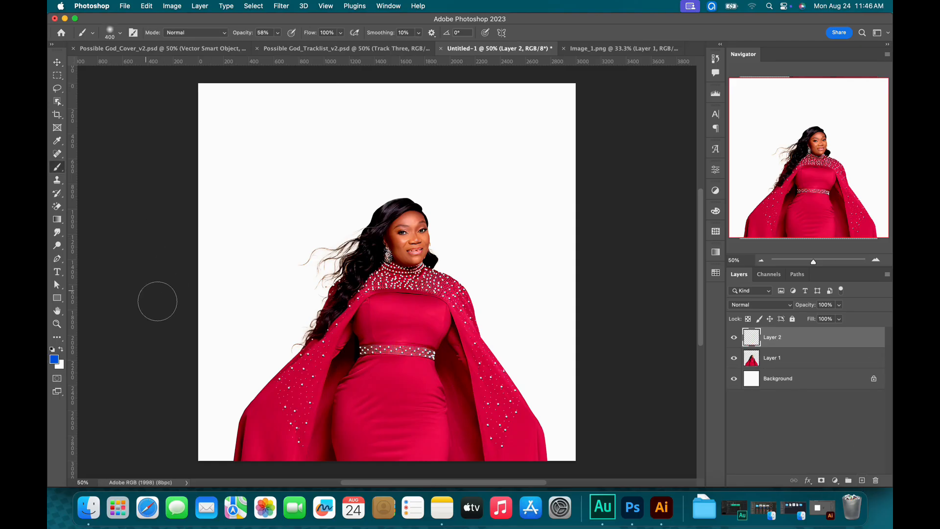
key(bracketleft)
key(bracketleft)
key(bracketleft)
key(bracketleft)
key(bracketleft)
key(bracketleft)
key(bracketleft)
key(bracketleft)
key(bracketleft)
key(bracketleft)
mouse_move(211, 358)
mouse_down()
mouse_move(340, 136)
mouse_move(344, 234)
mouse_up()
drag(339, 152, 254, 194)
drag(480, 231, 493, 241)
mouse_move(465, 183)
mouse_down()
mouse_move(412, 166)
mouse_move(437, 214)
mouse_up()
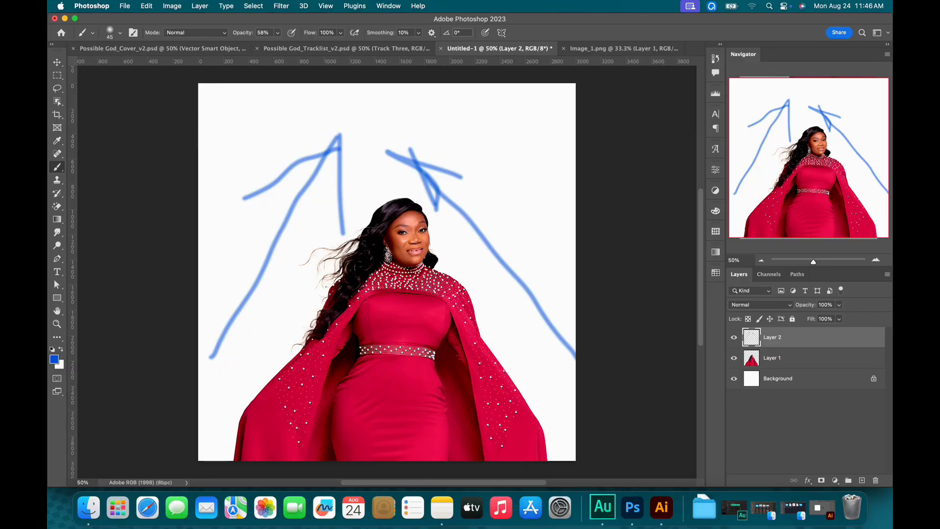
click(733, 337)
Convert Layer 1, which holds the woman's cutout, to a smart object
click(786, 363)
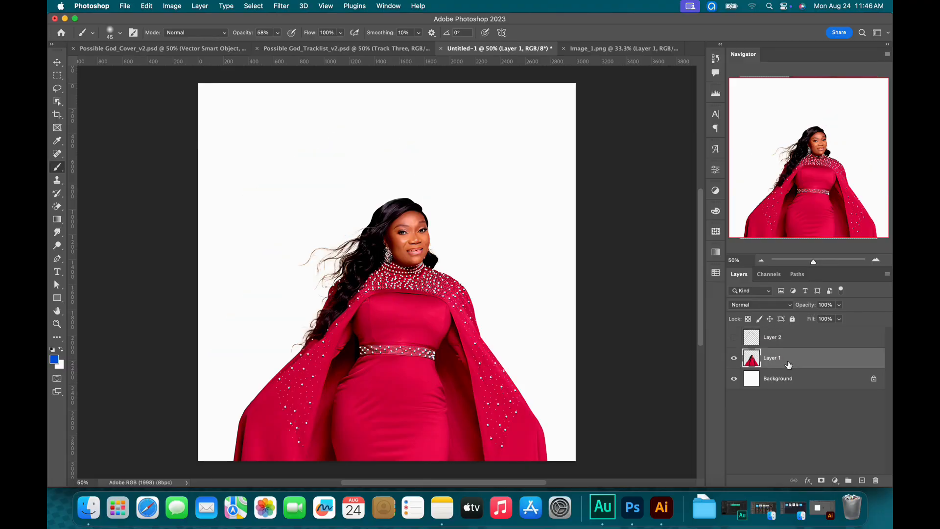
key(v)
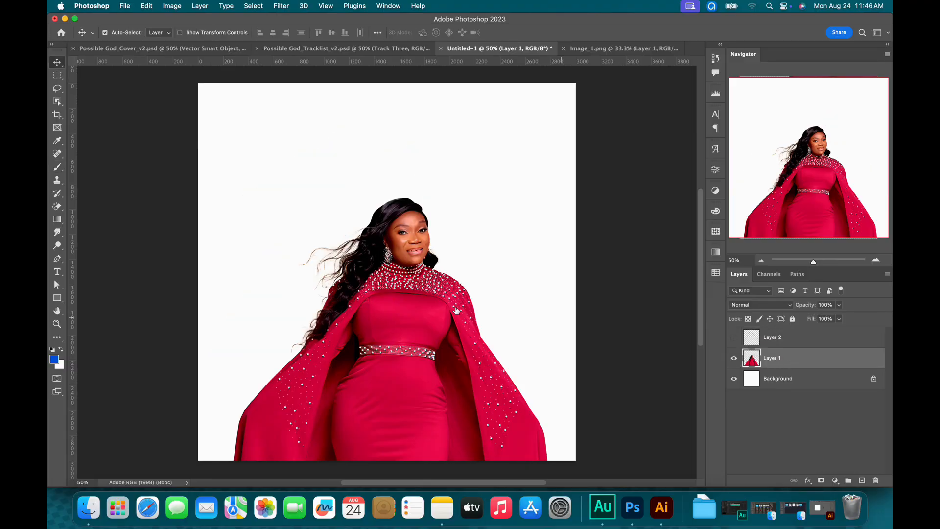
right_click(811, 358)
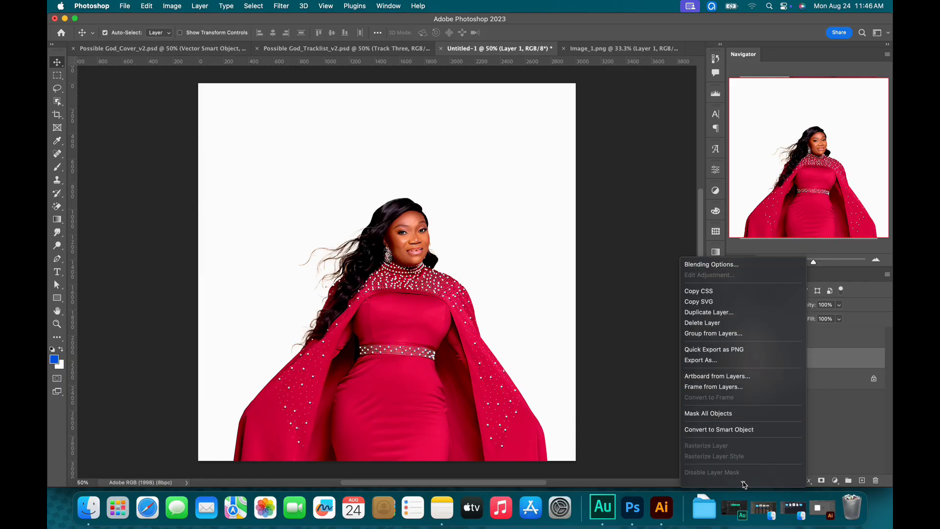
click(740, 436)
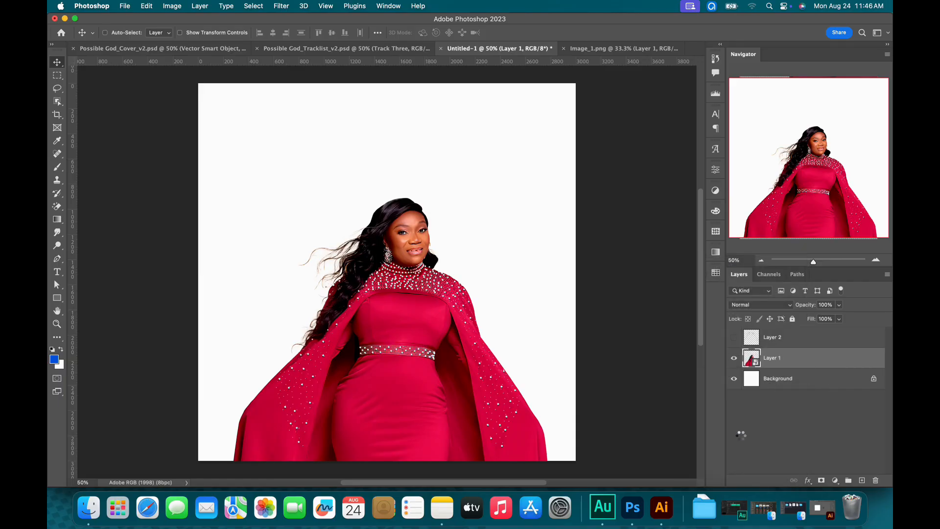
Scale the woman's smart object to about 125.6% and position it so her cape spans the canvas width at the lower edge
key(super+t)
drag(561, 196, 625, 105)
drag(478, 203, 436, 280)
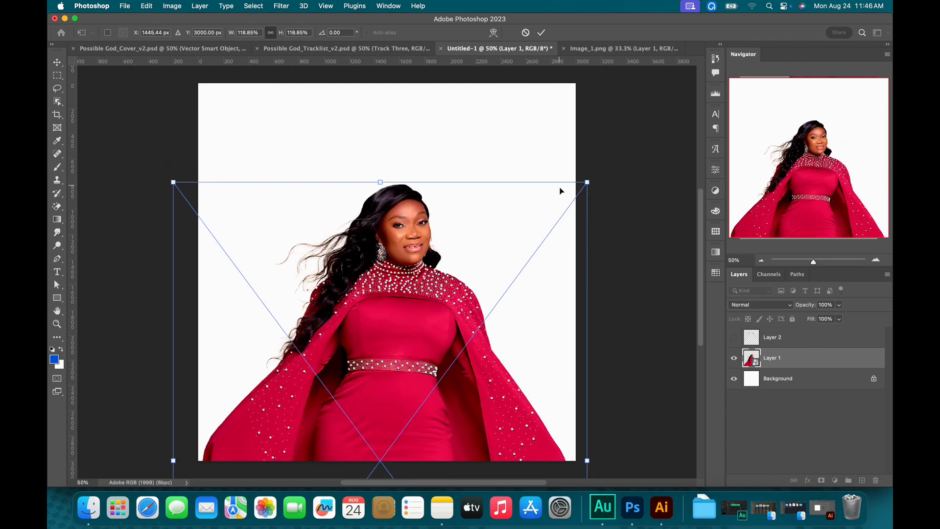
drag(588, 185, 611, 148)
drag(433, 255, 417, 288)
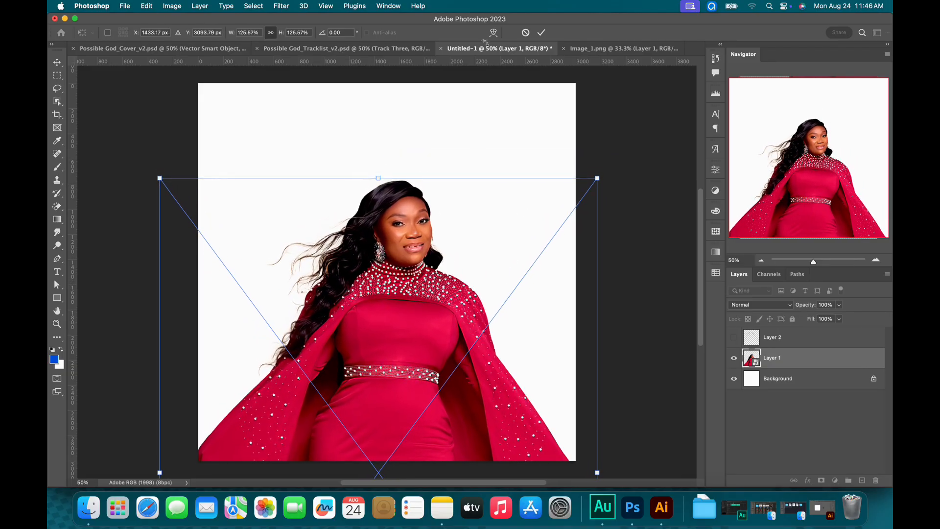
click(540, 33)
Review the layouts of Possible God_Tracklist_v2.psd and Possible God_Cover_v2.psd for reference, and return to the untitled document
click(387, 48)
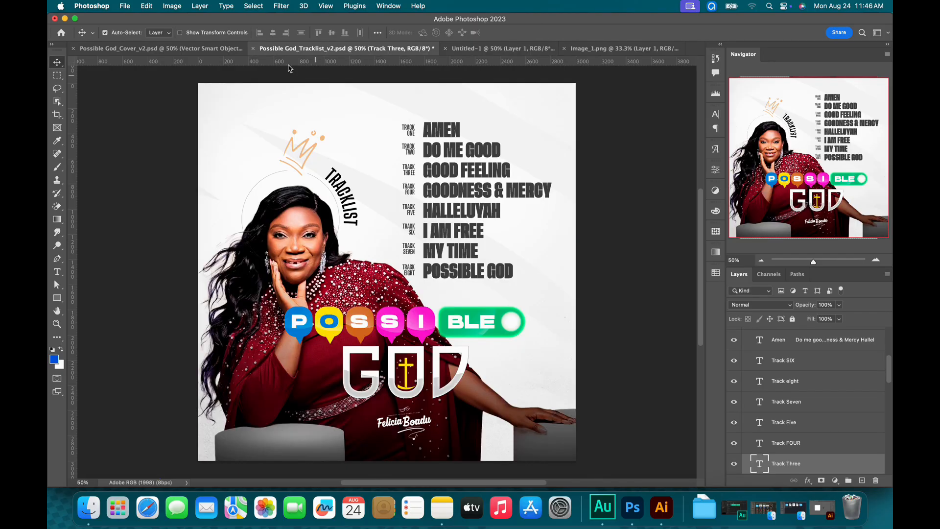
click(193, 49)
click(387, 48)
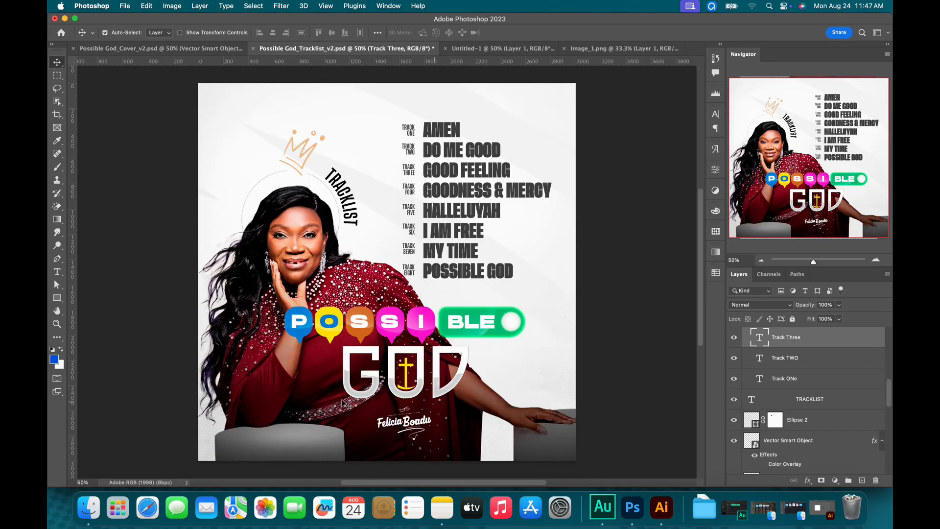
click(204, 49)
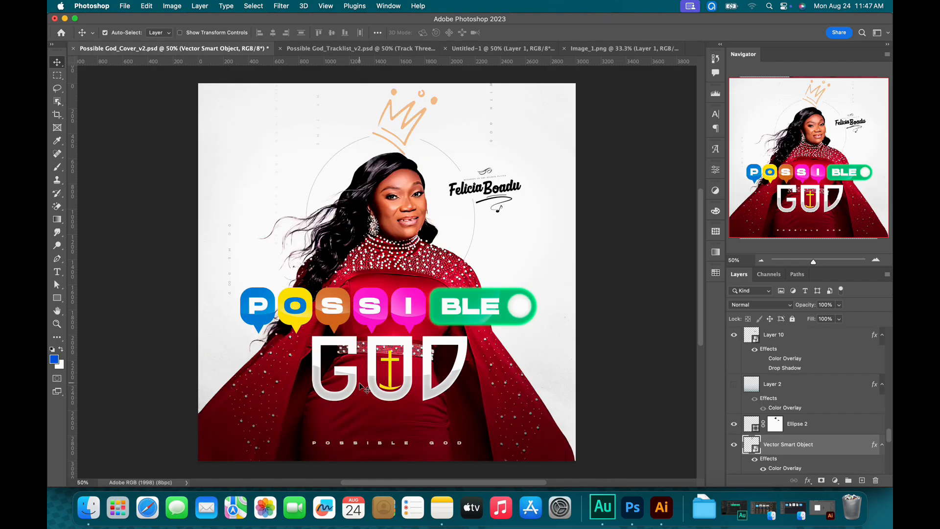
click(505, 48)
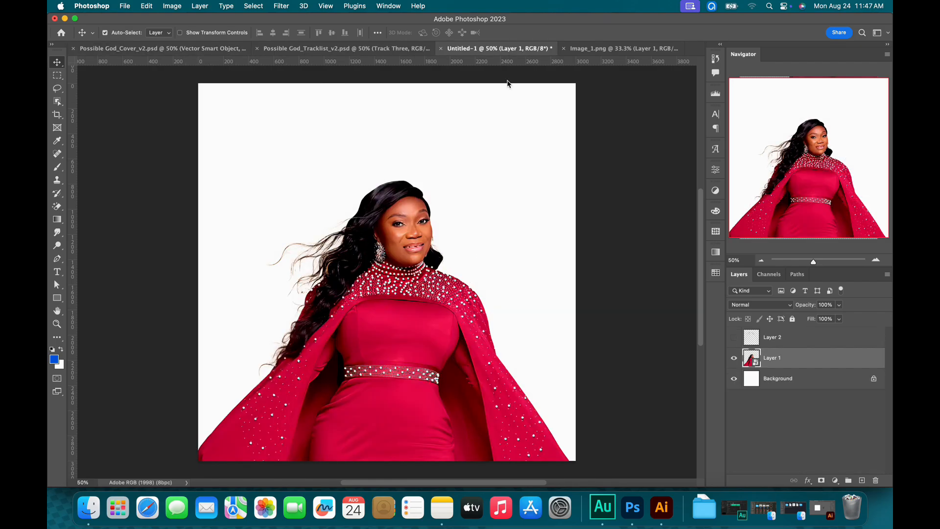
Enlarge the woman's smart object slightly to about 127.7% and shift it a little downward on the canvas
key(super+t)
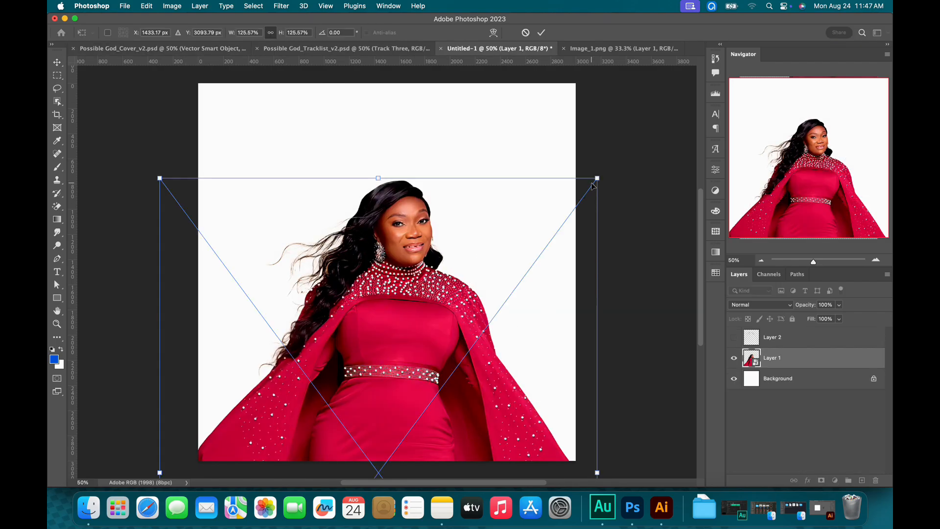
drag(596, 179, 601, 170)
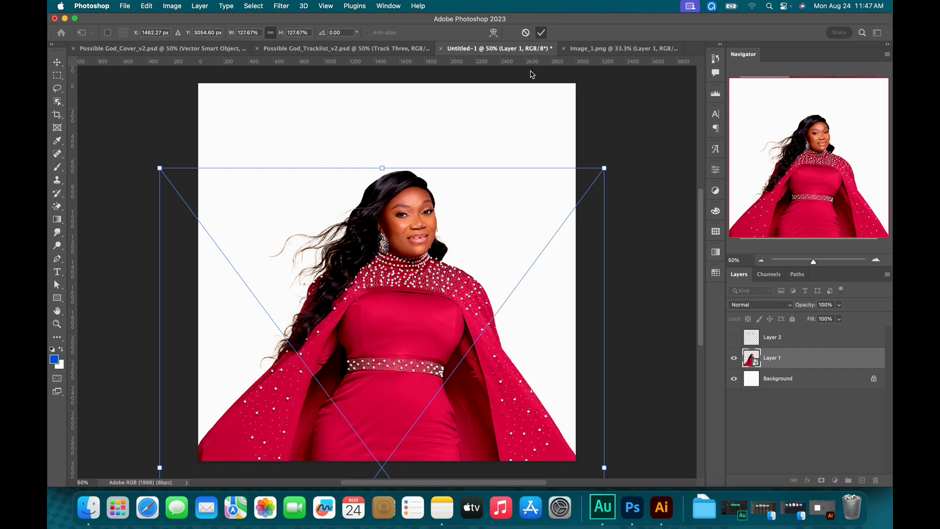
click(541, 33)
drag(419, 245, 413, 257)
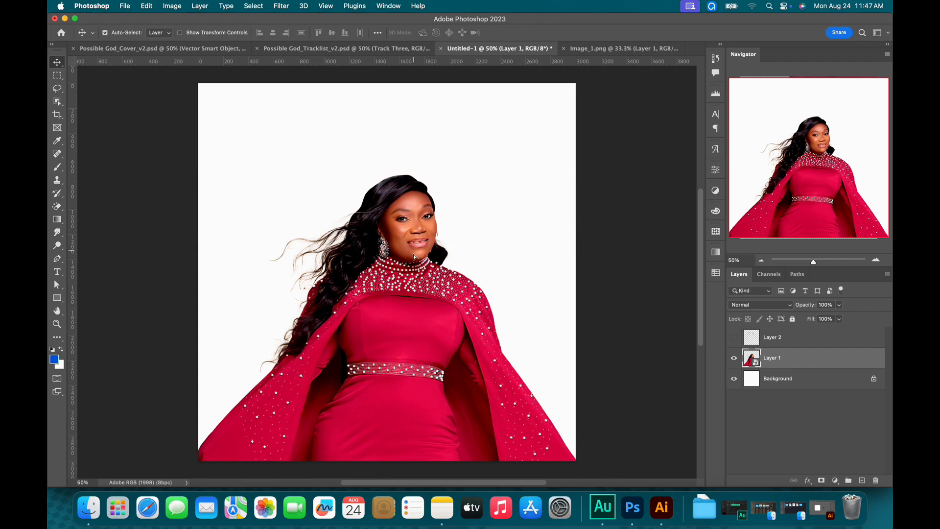
Add two empty layers above the woman and draw a square of about 252 px beside her hair with the Rectangle tool
click(862, 480)
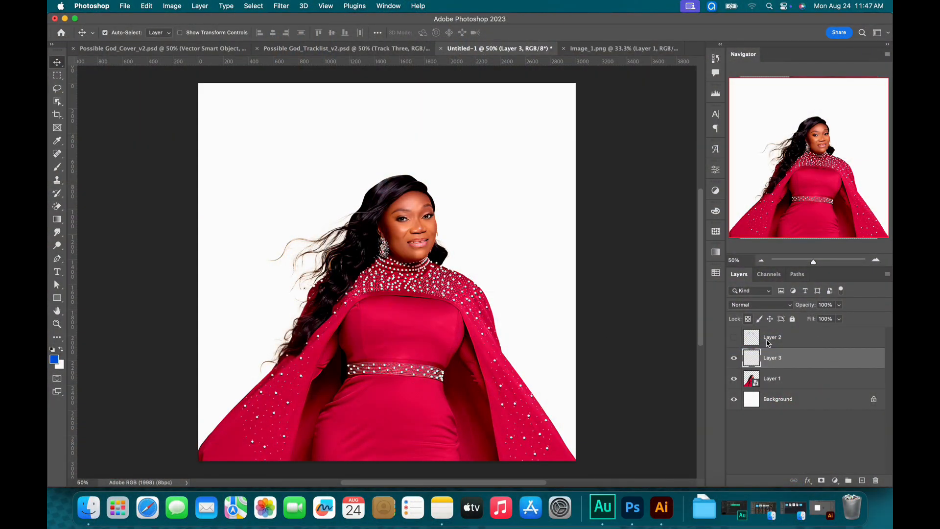
click(862, 480)
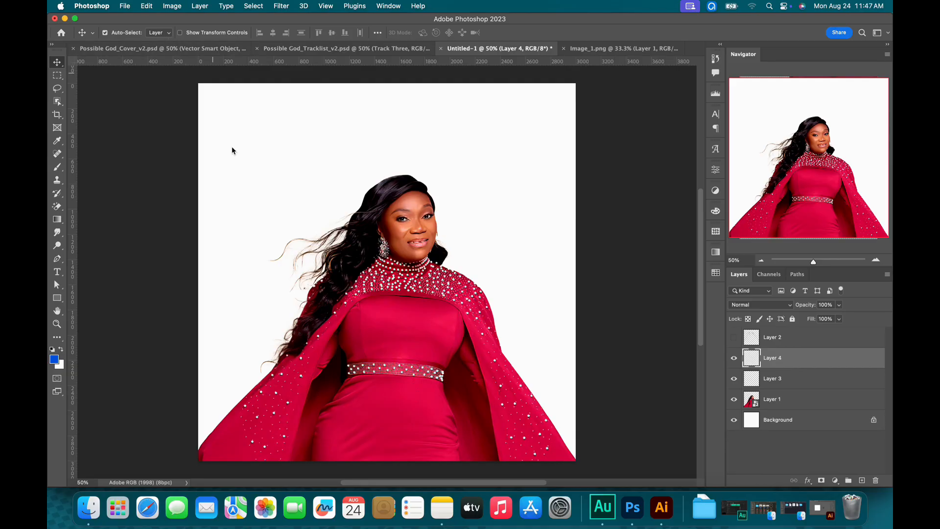
key(u)
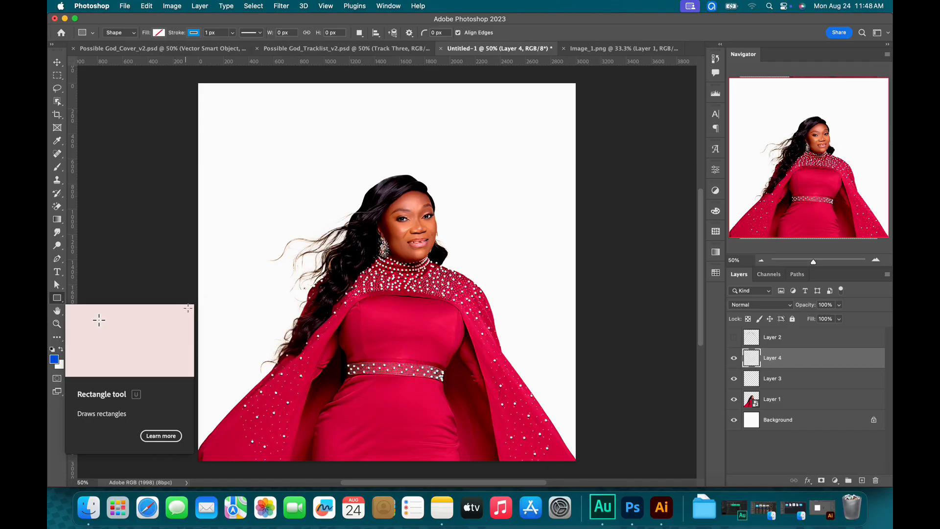
drag(249, 294, 283, 364)
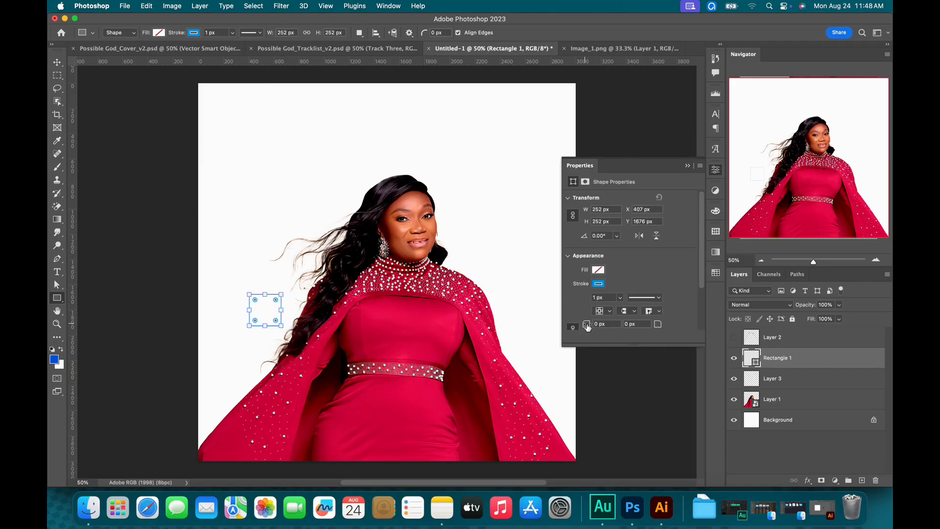
Round all four corners of the square to a 51 px radius
scroll(702, 277, down, 2)
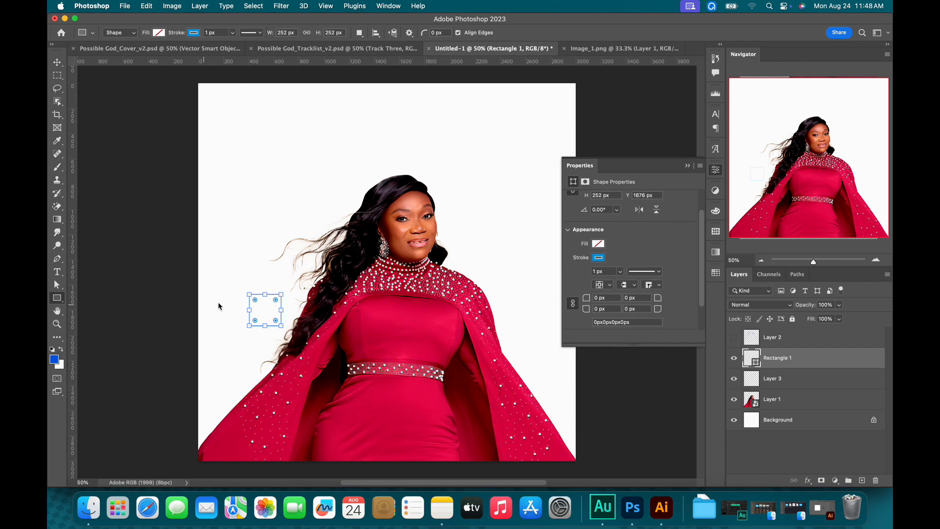
click(594, 299)
key(Return)
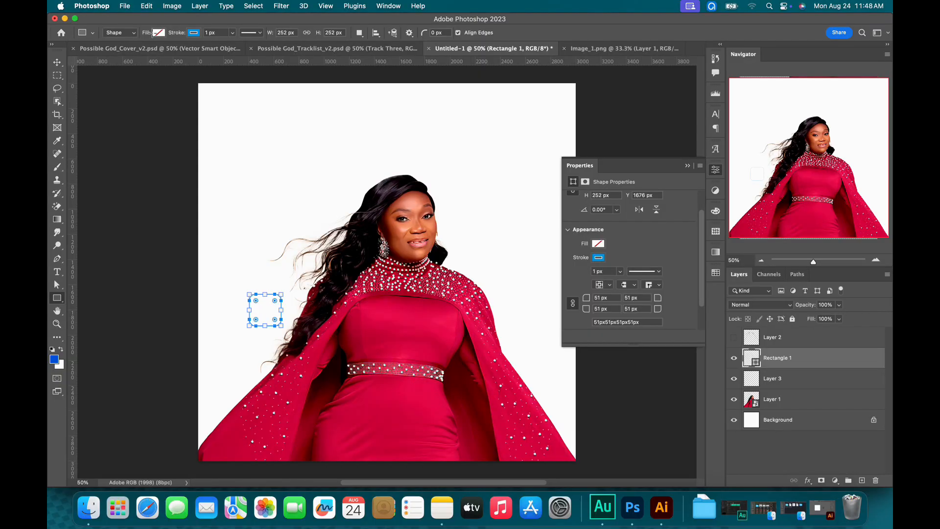
Remove the square's stroke and fill it with the recently used blue
click(194, 33)
click(137, 56)
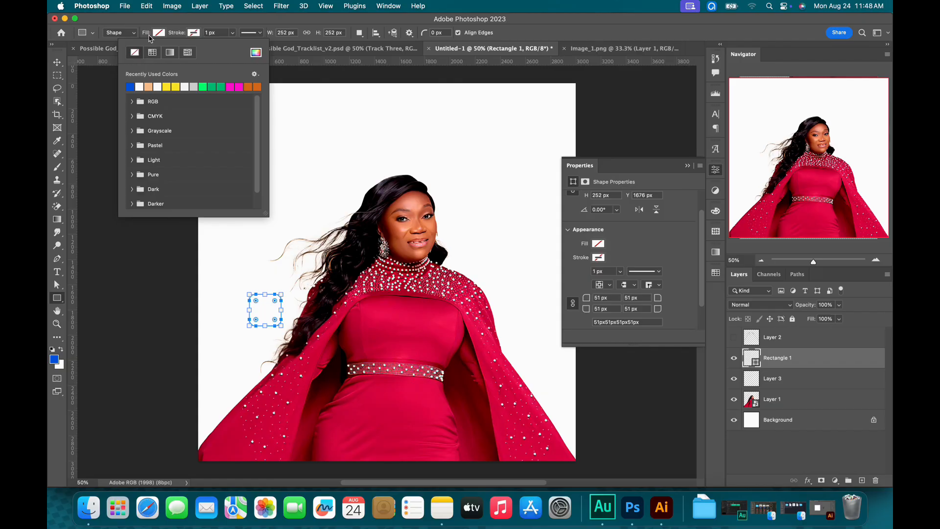
click(159, 33)
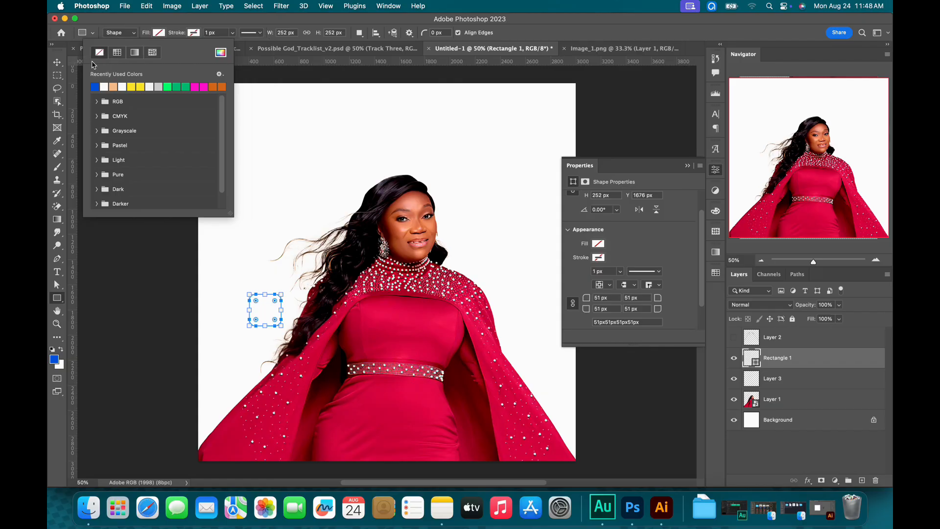
click(95, 87)
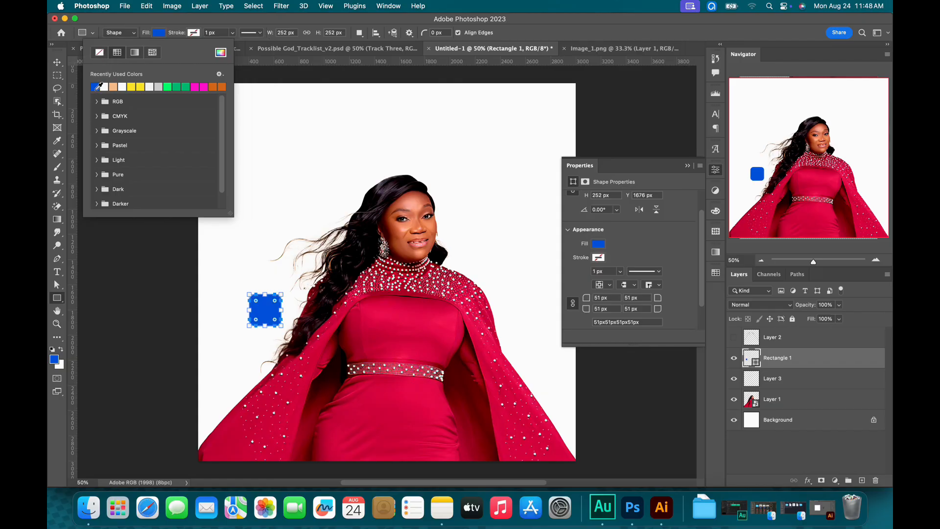
Scale the blue square up to 122% and round all four of its corners to 104 px
click(56, 65)
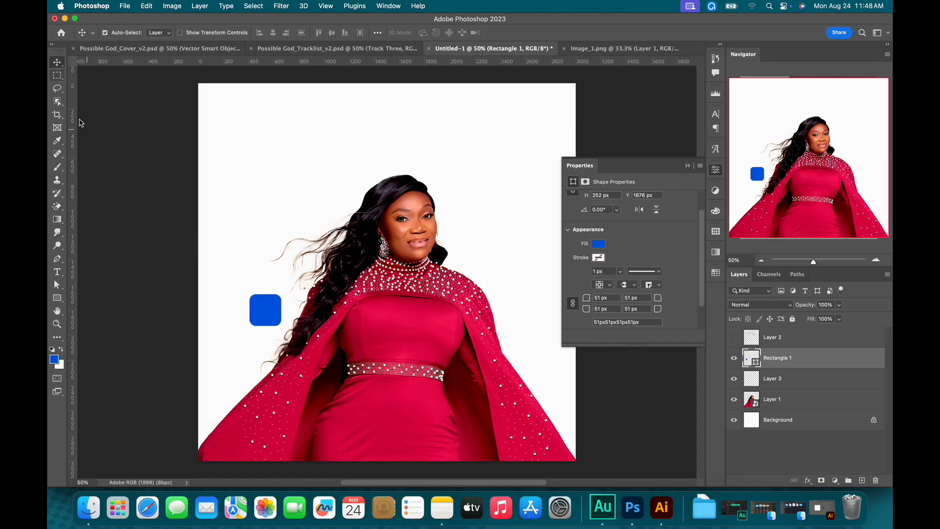
drag(592, 302, 598, 304)
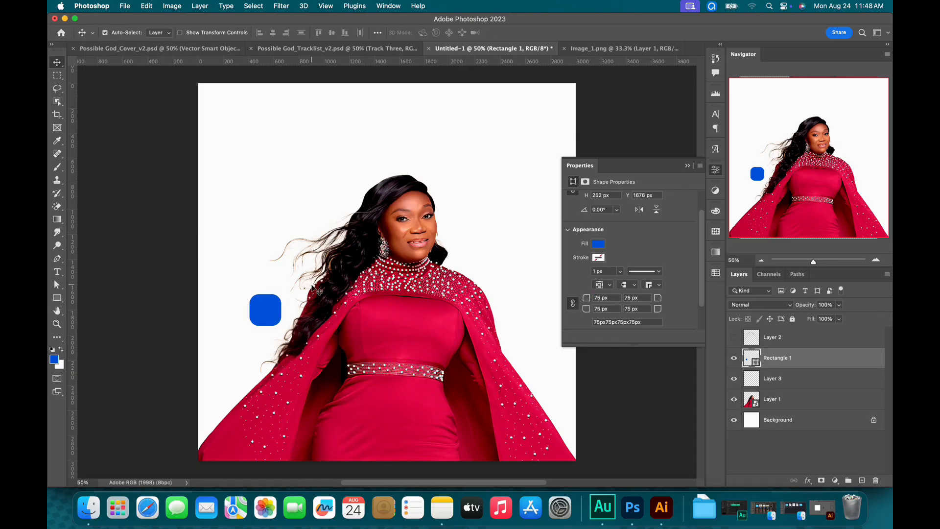
key(super+t)
drag(287, 296, 296, 291)
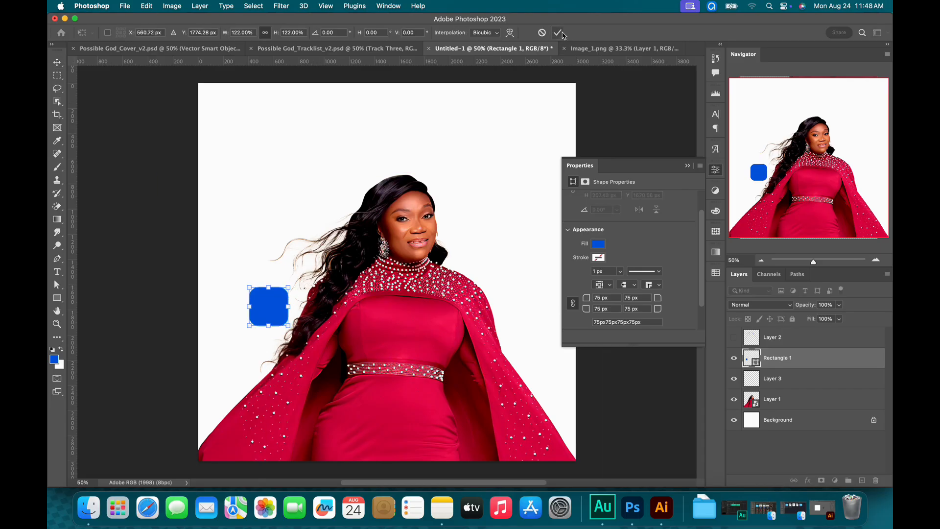
click(558, 33)
drag(589, 300, 599, 300)
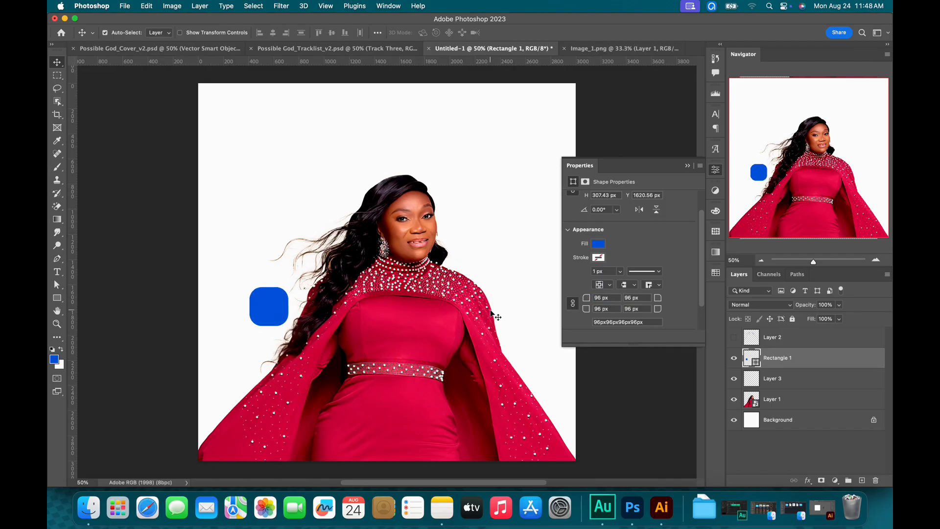
drag(589, 301, 591, 303)
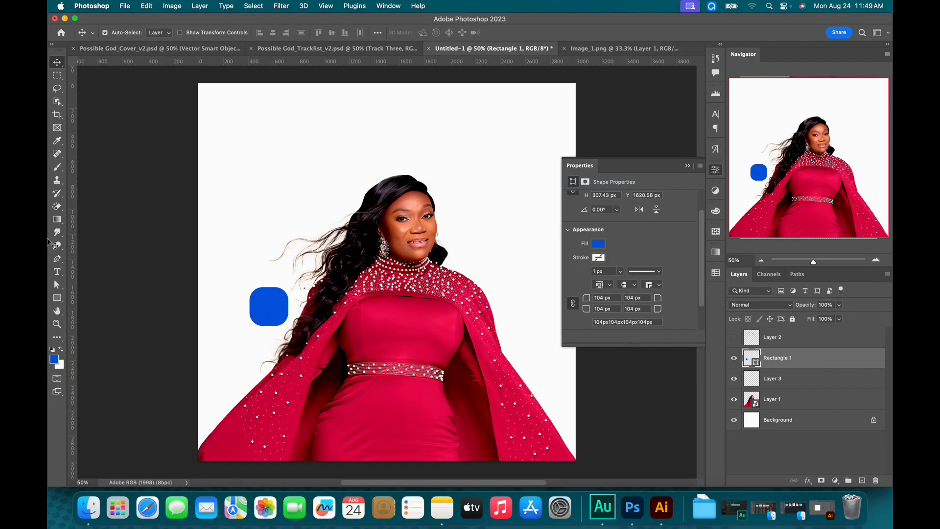
Draw a triangle about 130 × 112 px overlapping the middle of the blue square's lower edge, within the same shape layer
click(57, 298)
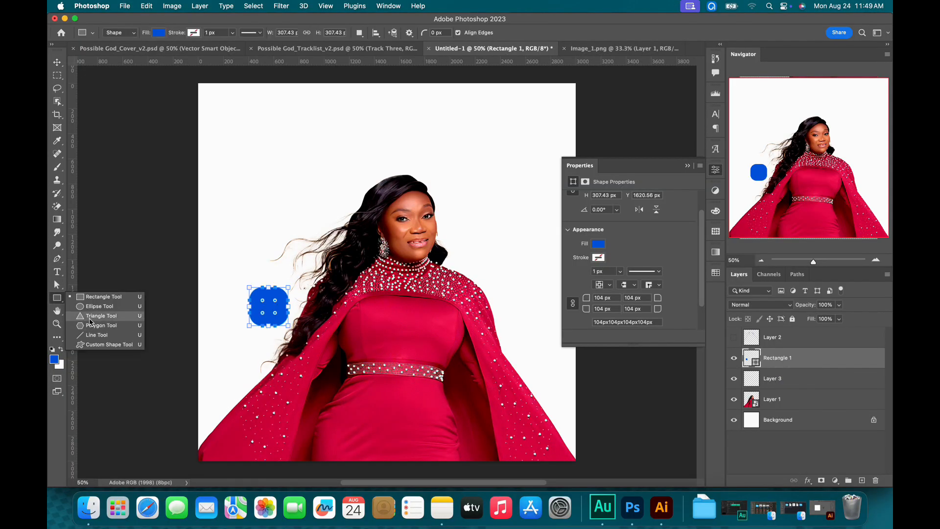
click(86, 317)
key(super+equal)
key(super+equal)
key(super+equal)
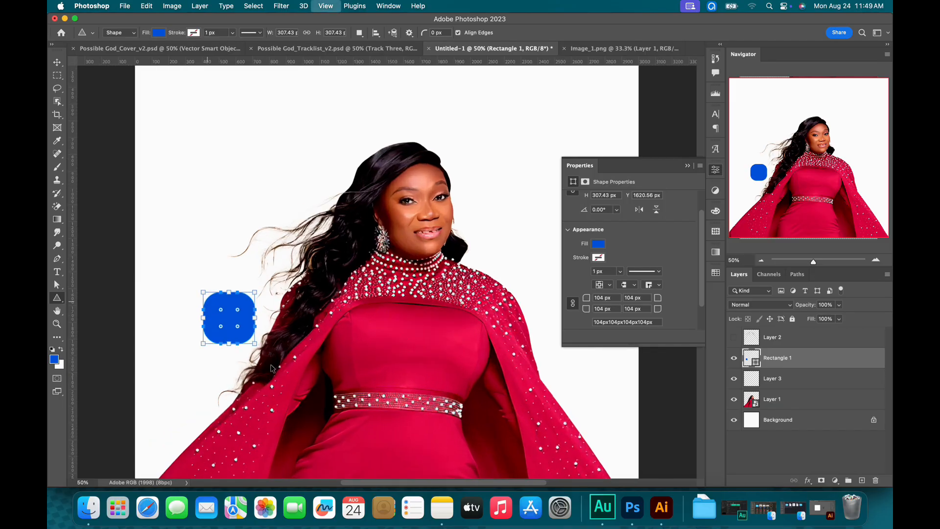
drag(181, 386, 294, 327)
drag(175, 374, 288, 327)
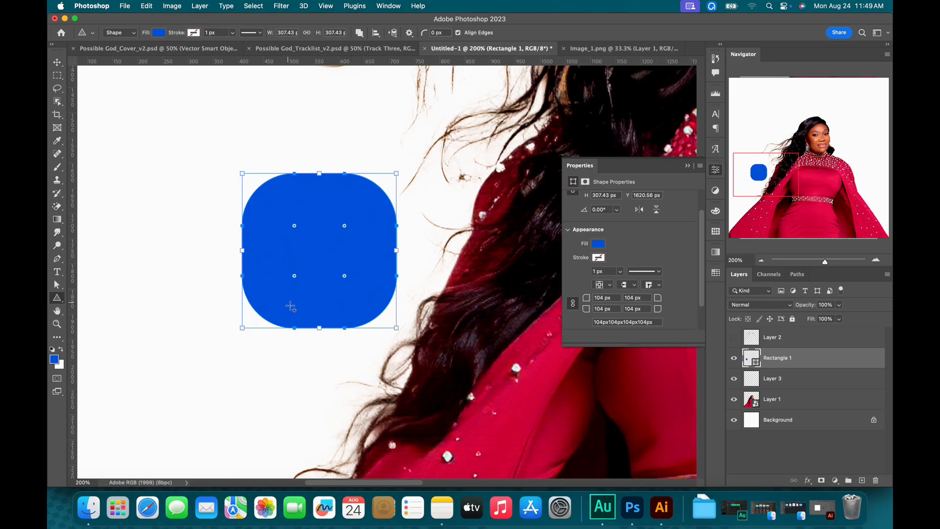
mouse_move(306, 307)
mouse_down()
mouse_move(380, 437)
mouse_move(351, 422)
mouse_move(362, 428)
mouse_up()
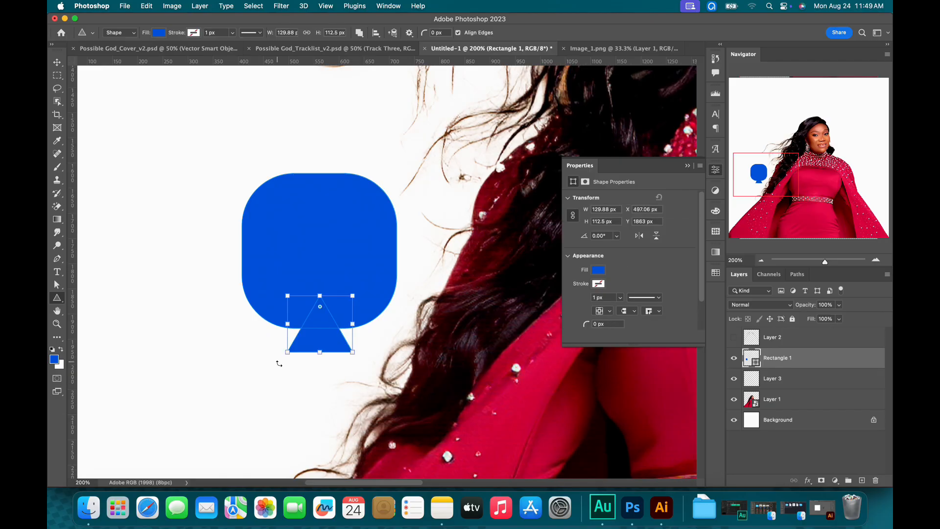
Rotate the triangle 180° and shift it down so it forms a centred speech-bubble tail under the square
mouse_move(304, 390)
mouse_down()
mouse_move(387, 372)
mouse_move(406, 325)
mouse_move(374, 275)
mouse_up()
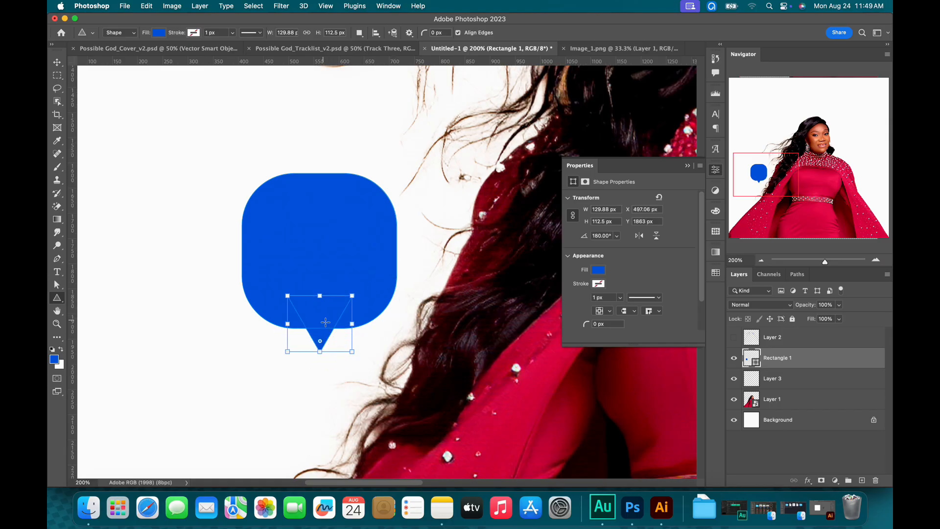
drag(324, 315, 324, 327)
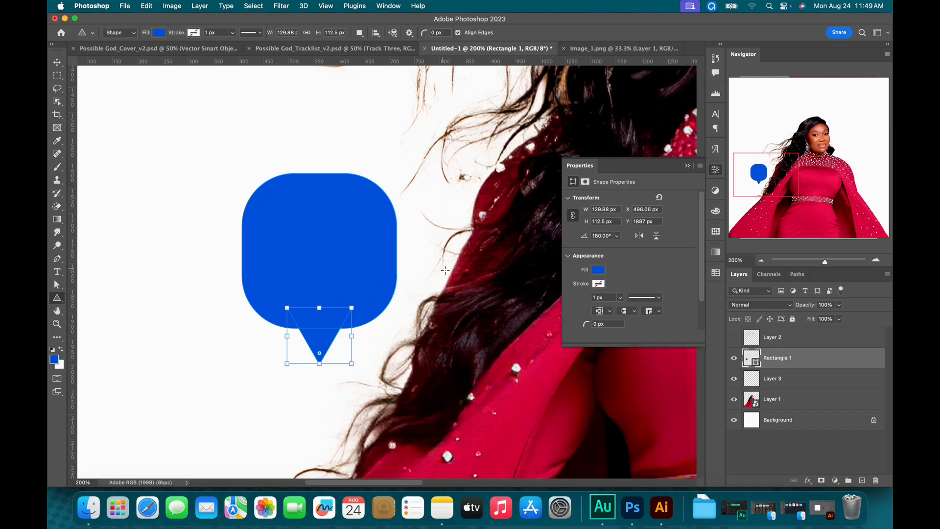
key(v)
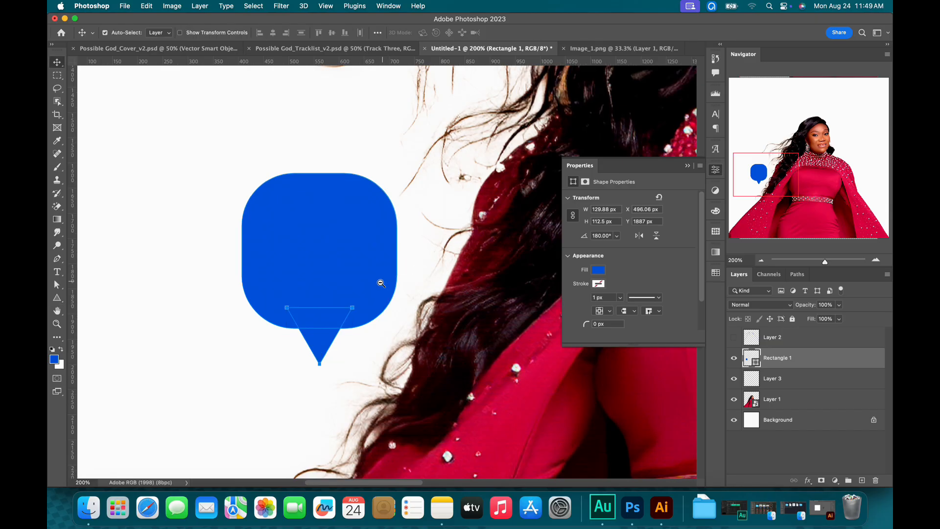
drag(381, 281, 369, 327)
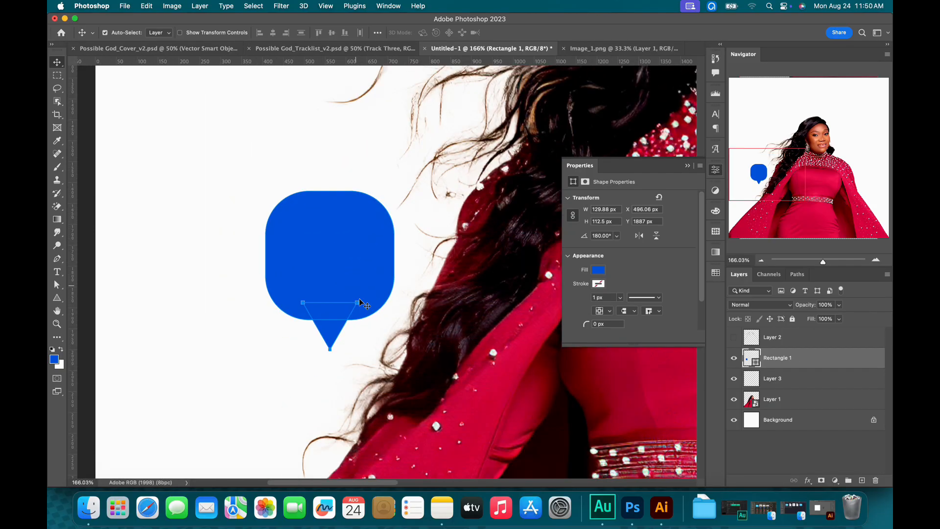
Add the text POSSIBLE above the blue bubble, on a new text layer on top of Layer 2
click(799, 342)
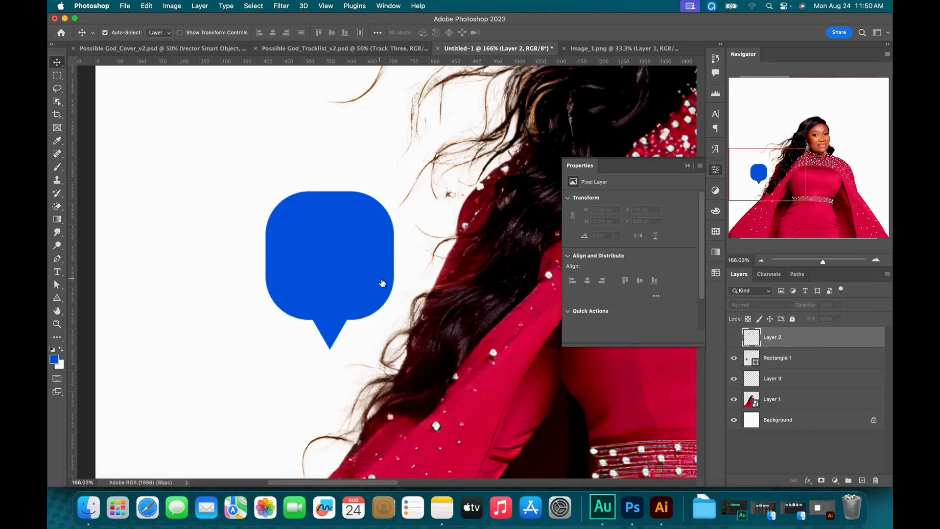
drag(362, 266, 306, 271)
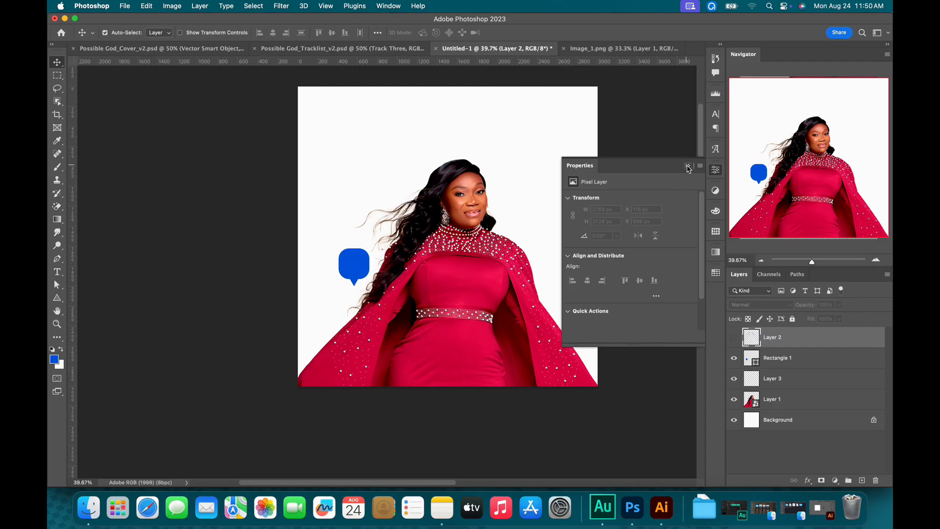
click(687, 166)
drag(432, 243, 467, 247)
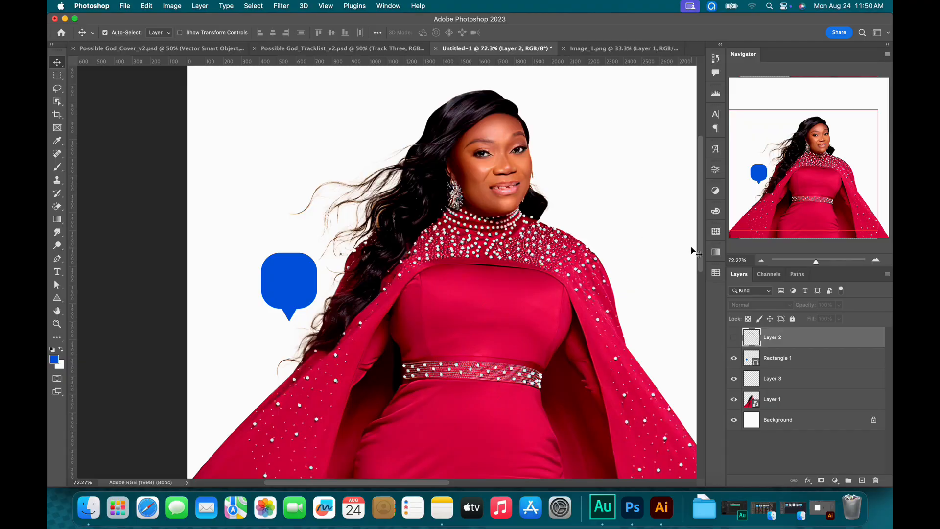
key(t)
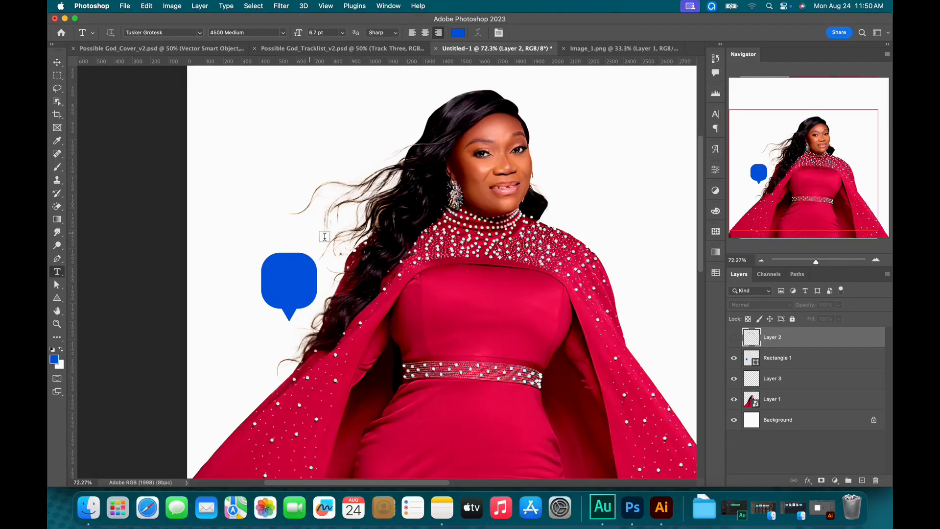
click(277, 231)
text(POSSIBLE)
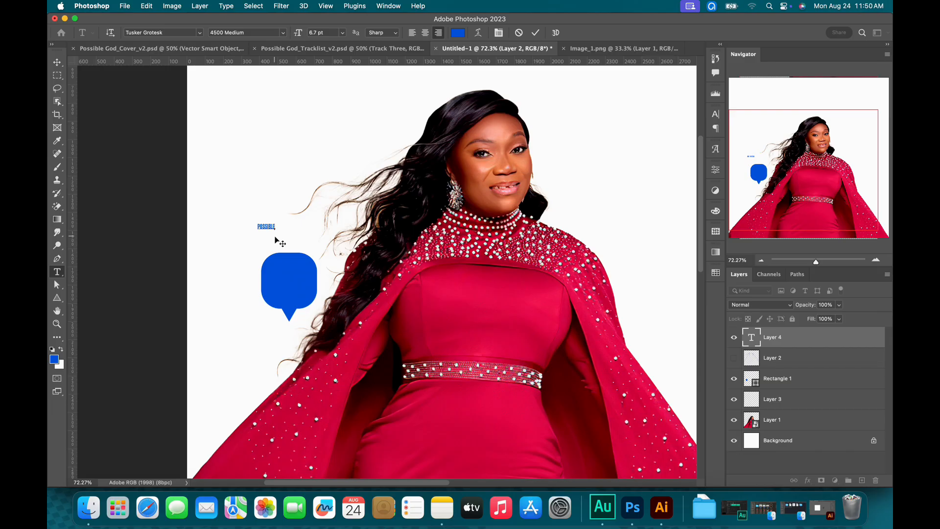
Set the POSSIBLE text in Hanson Bold at 41 pt and move it across the woman's chest beside the bubble
key(super+a)
drag(298, 32, 321, 32)
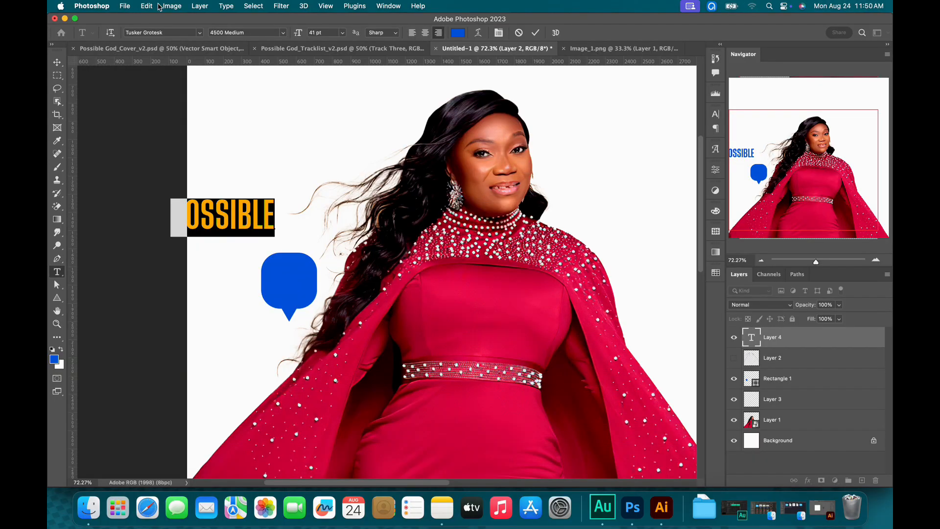
key(Return)
text(hans)
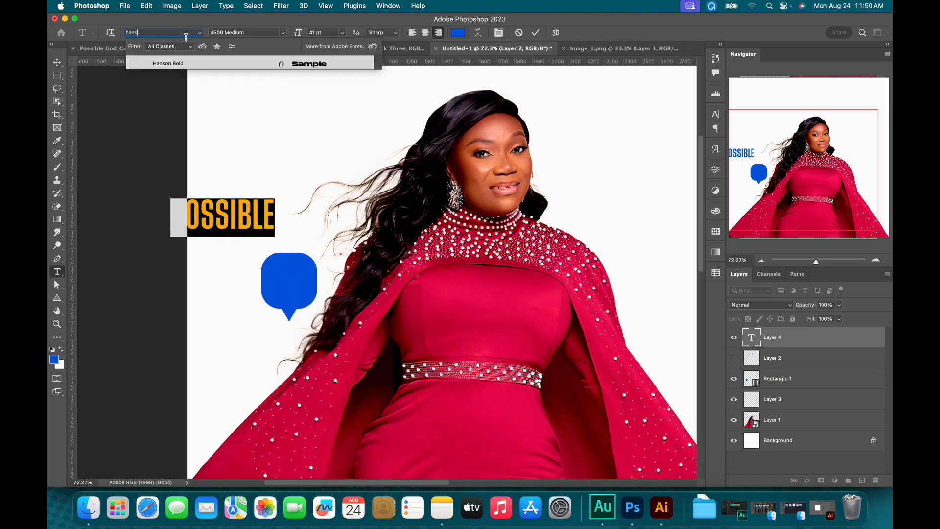
click(226, 65)
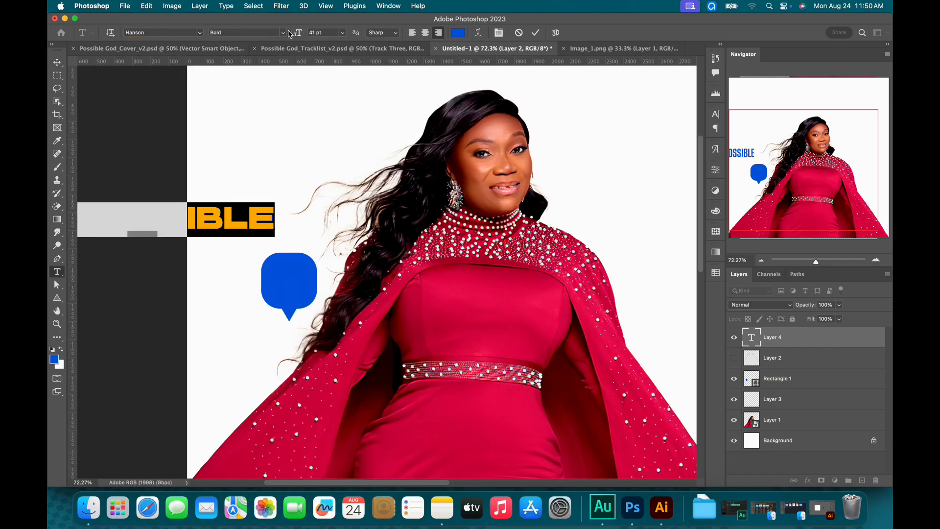
click(537, 34)
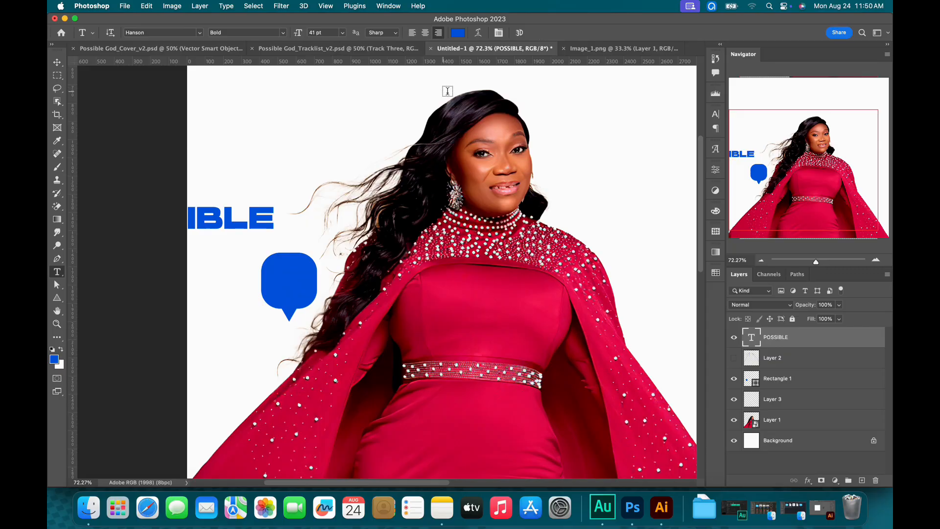
key(v)
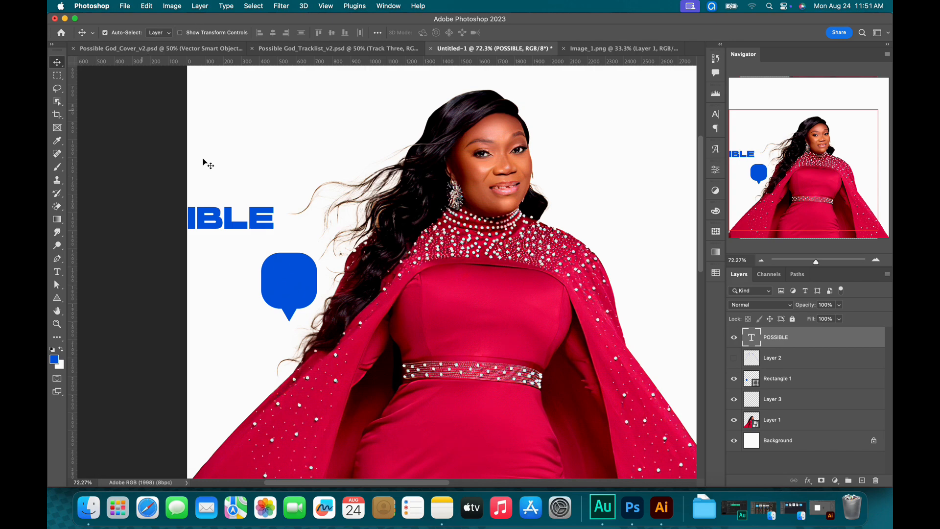
drag(221, 224, 468, 289)
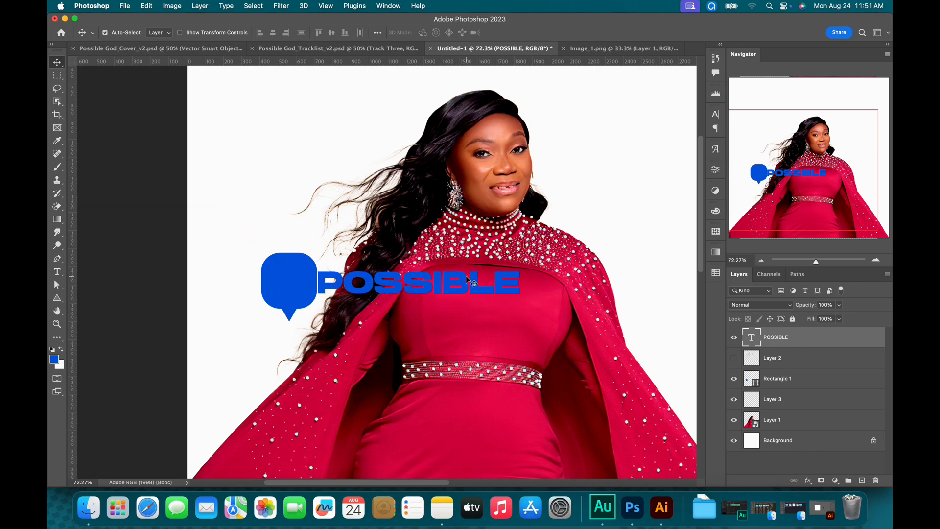
Centre-align the POSSIBLE text with 540 tracking and move it so its P lies over the bubble
double_click(482, 268)
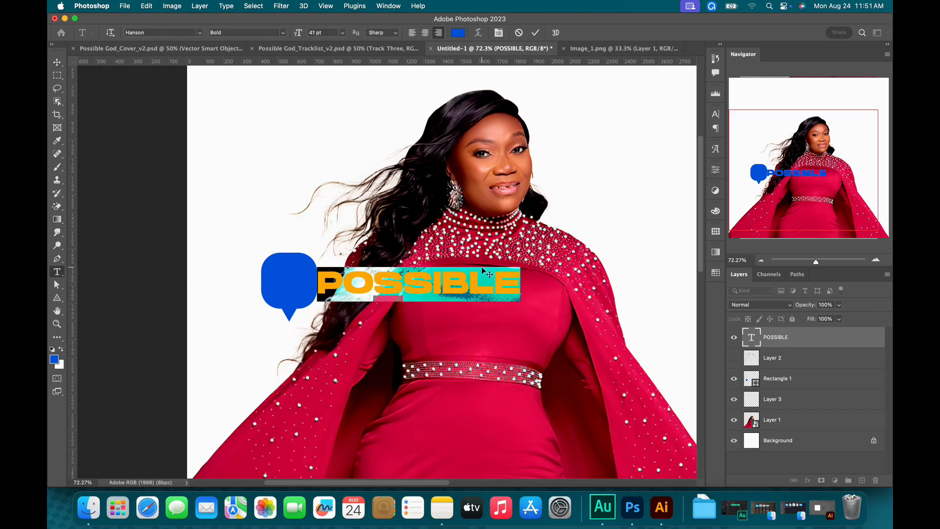
click(499, 33)
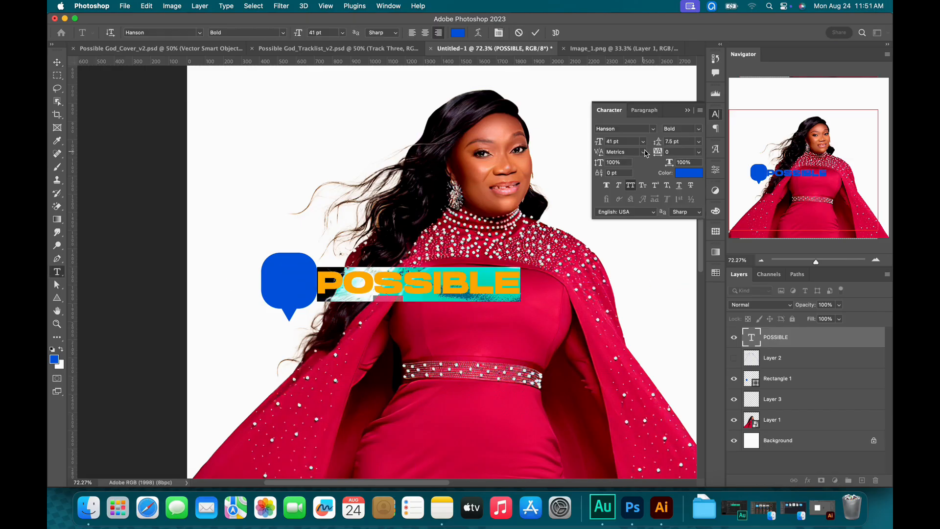
drag(660, 155, 665, 152)
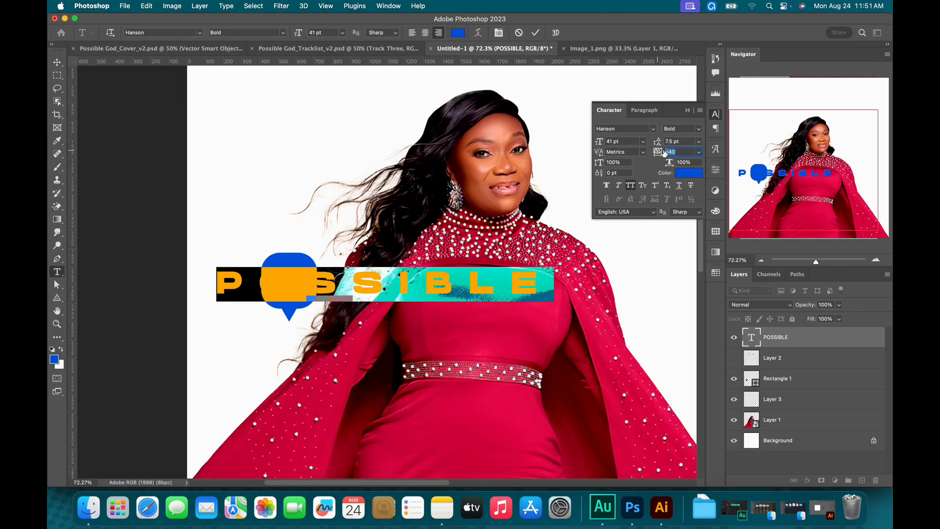
click(426, 33)
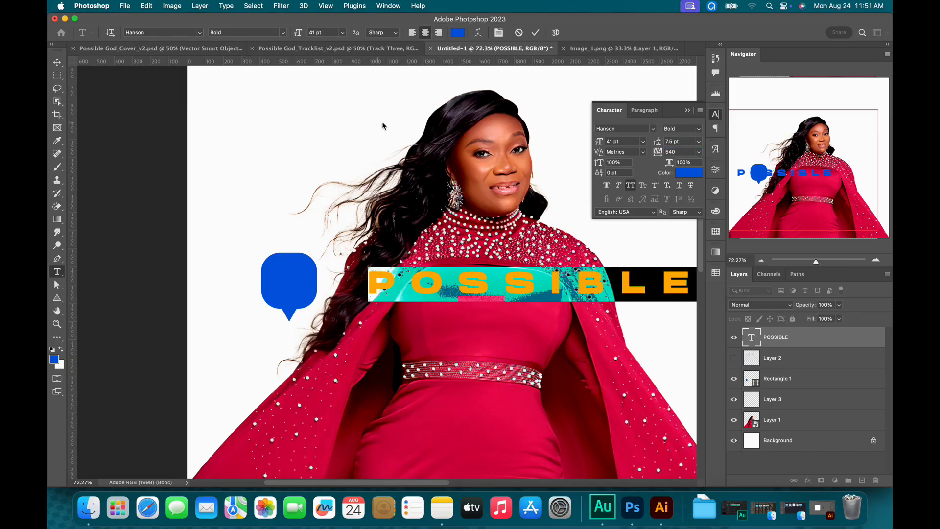
click(536, 33)
key(v)
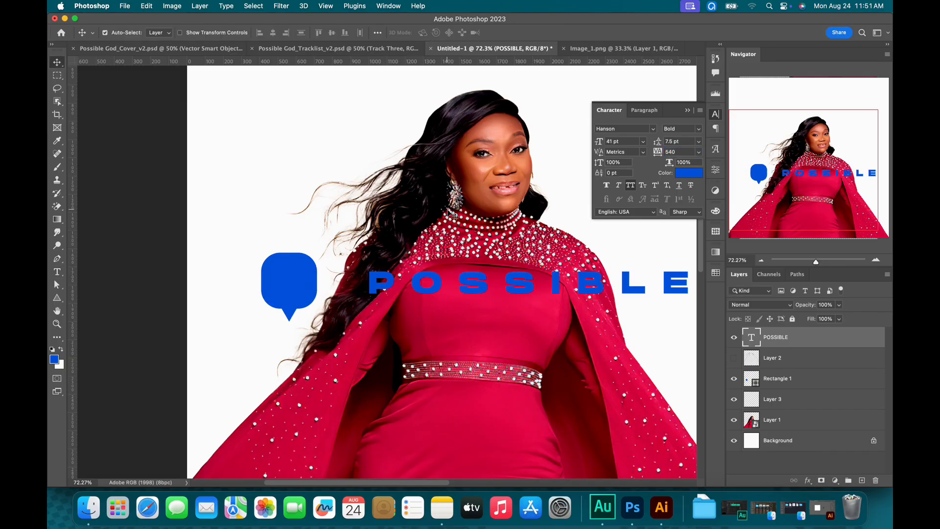
drag(480, 284, 409, 286)
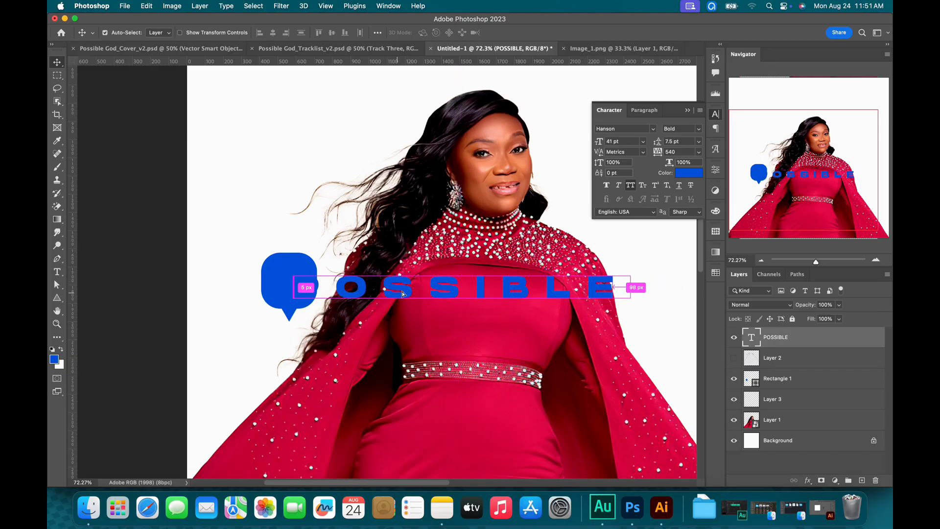
Duplicate the blue bubble and place the copy beside the original with a narrow gap, over the letter O
click(280, 310)
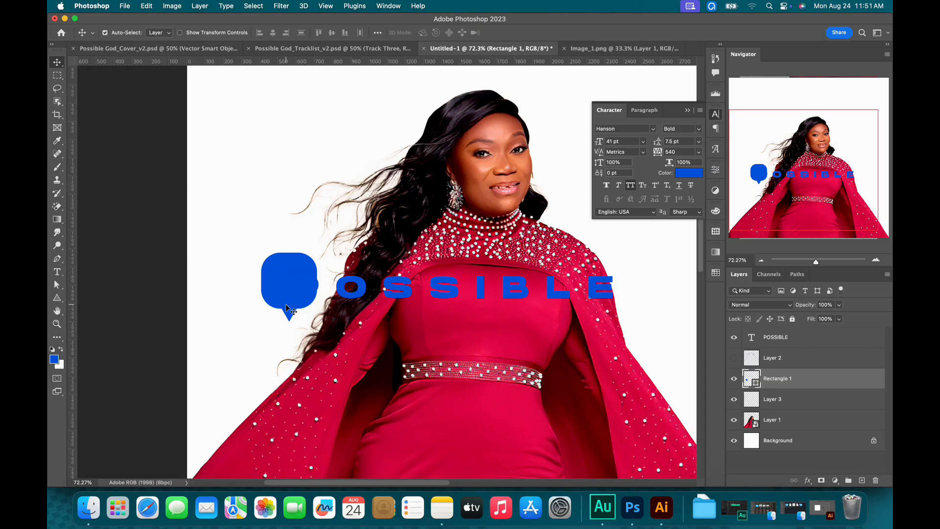
key(super+j)
key(shift+Right)
key(shift+Right)
key(shift+Right)
key(shift+Right)
key(shift+Right)
key(shift+Right)
key(shift+Right)
key(shift+Right)
key(shift+Right)
key(shift+Right)
key(shift+Right)
key(shift+Right)
key(shift+Right)
key(shift+Right)
key(shift+Right)
key(shift+Right)
key(shift+Right)
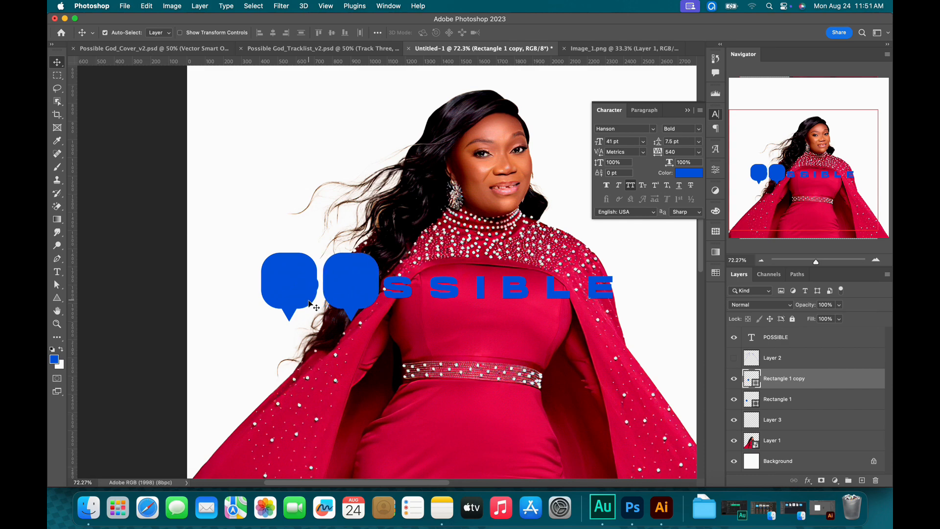
key(Left)
key(Left)
key(Left)
key(Left)
key(Left)
Duplicate the second bubble and place the copy to its right with a matching gap, over the first S
key(super)
key(super+j)
key(shift+Right)
key(shift+Right)
key(shift+Right)
key(shift+Right)
key(shift+Right)
key(shift+Right)
key(shift+Right)
key(shift+Right)
key(shift+Right)
key(shift+Right)
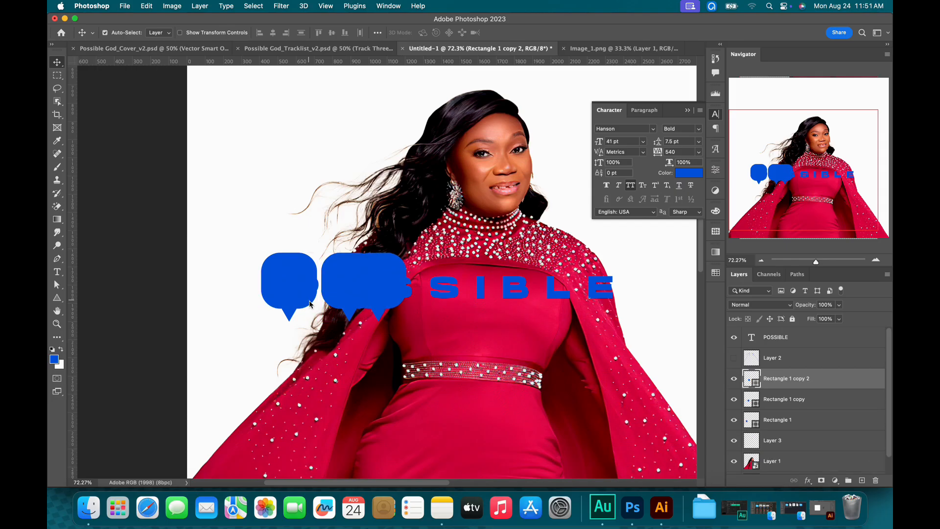
key(super)
drag(392, 280, 409, 286)
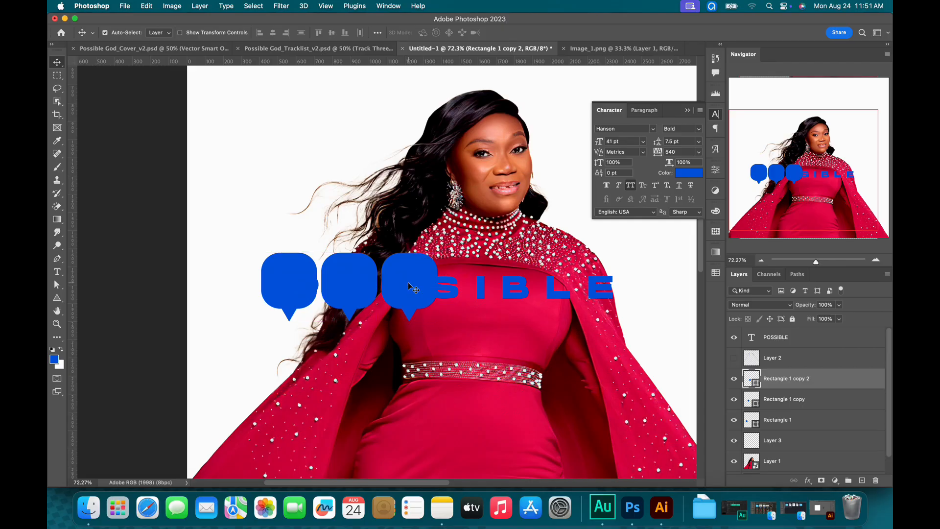
Duplicate the third blue bubble and place the copy to its right, level with the others, with a 23 px gap
key(super+j)
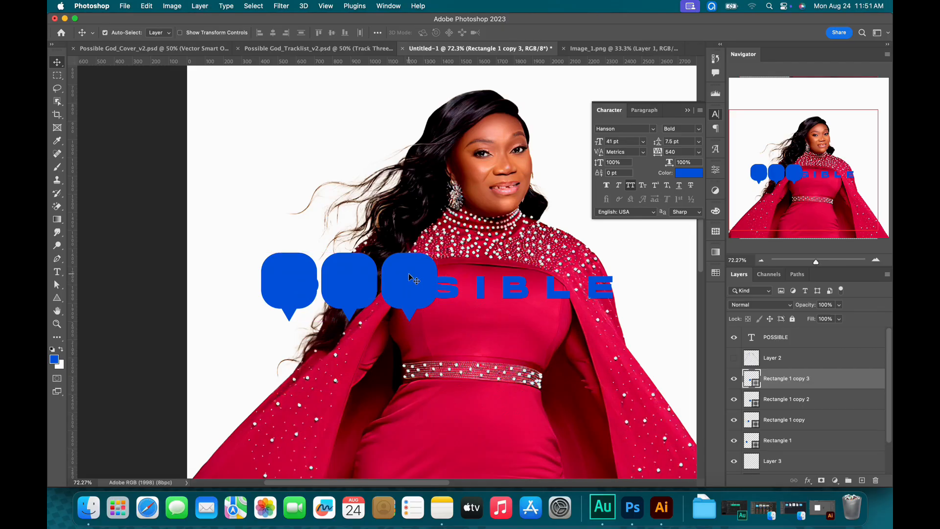
drag(409, 277, 464, 287)
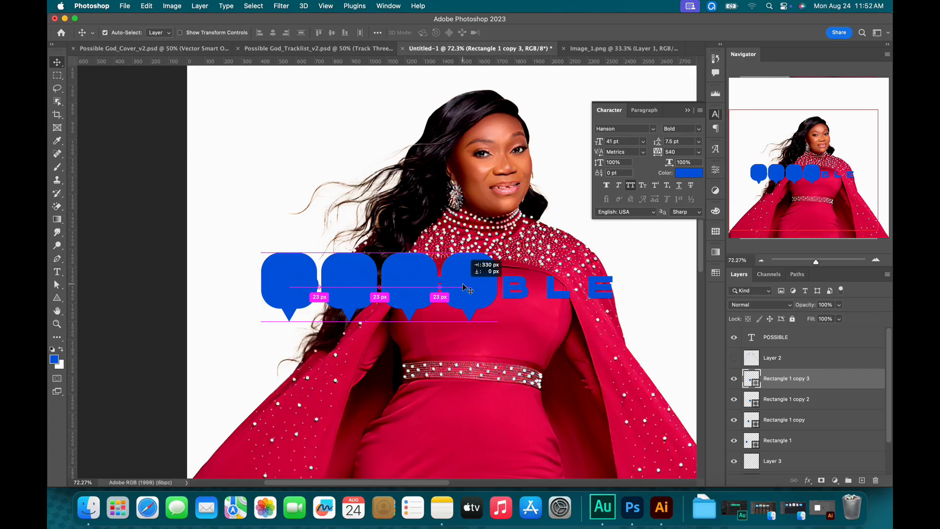
drag(463, 287, 463, 288)
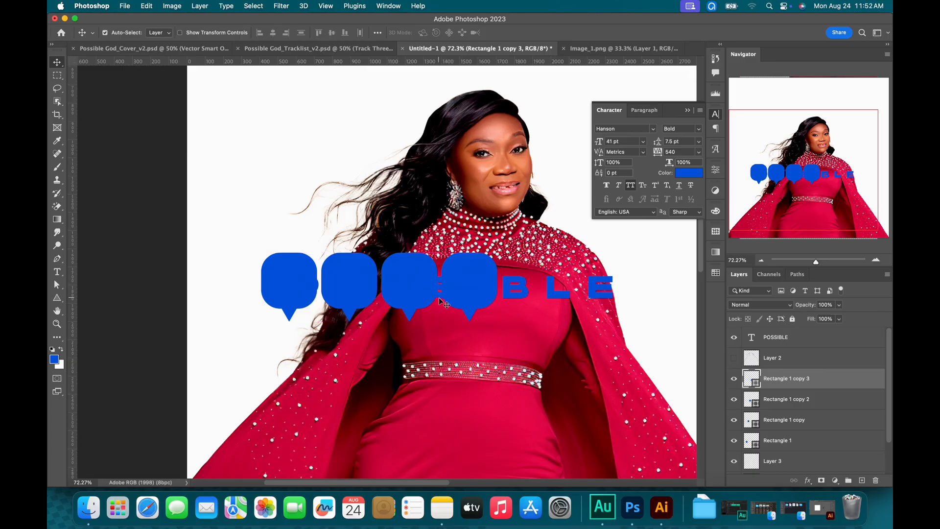
On a new layer, draw a stroke-free green rectangle about 683 × 282 px with 64 px rounded corners behind the letters BLE
click(270, 49)
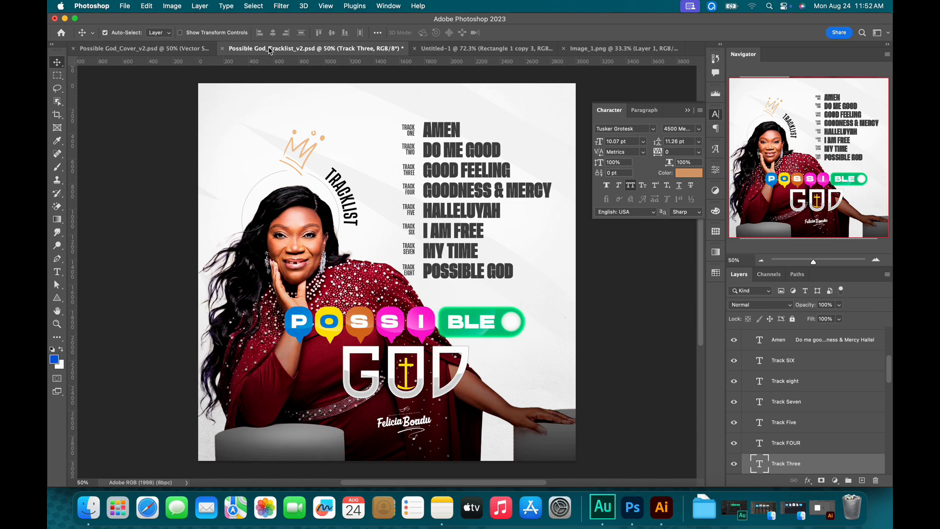
click(495, 51)
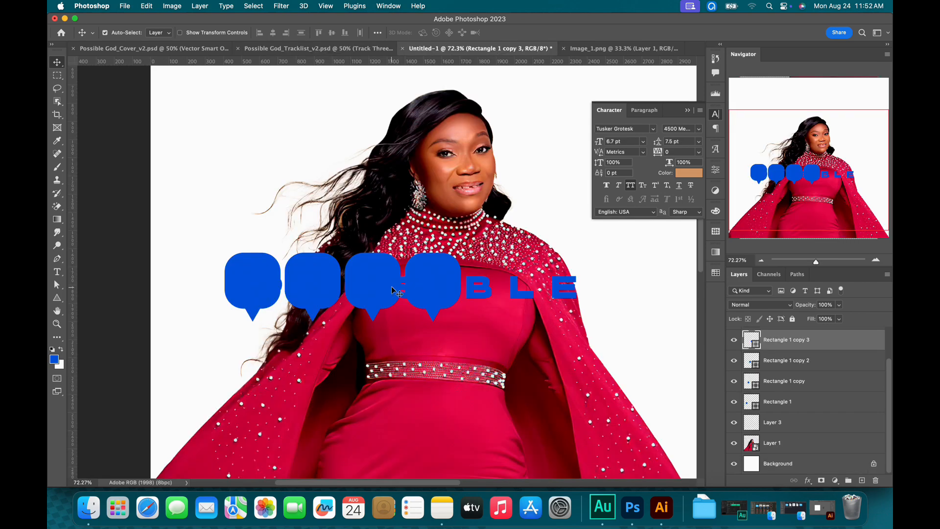
scroll(449, 286, right, 2)
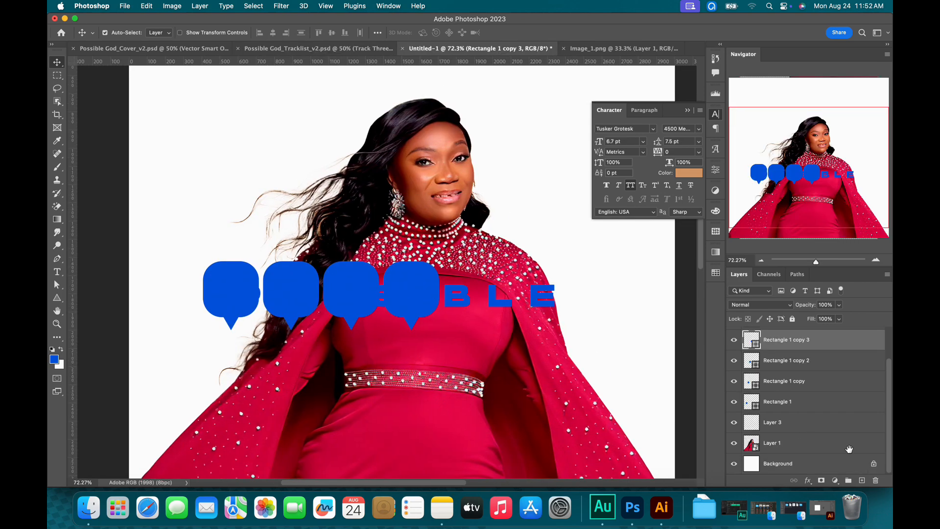
click(862, 480)
key(u)
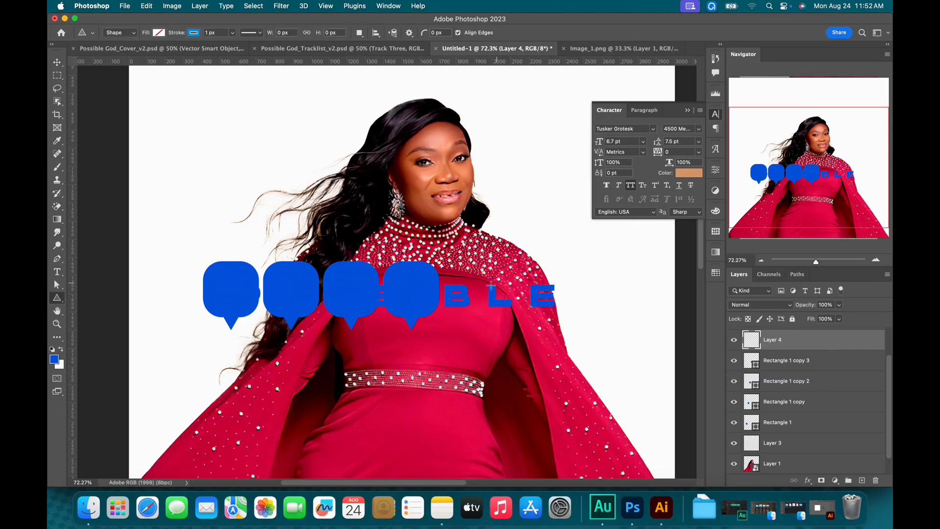
right_click(60, 299)
click(95, 296)
click(193, 33)
click(139, 55)
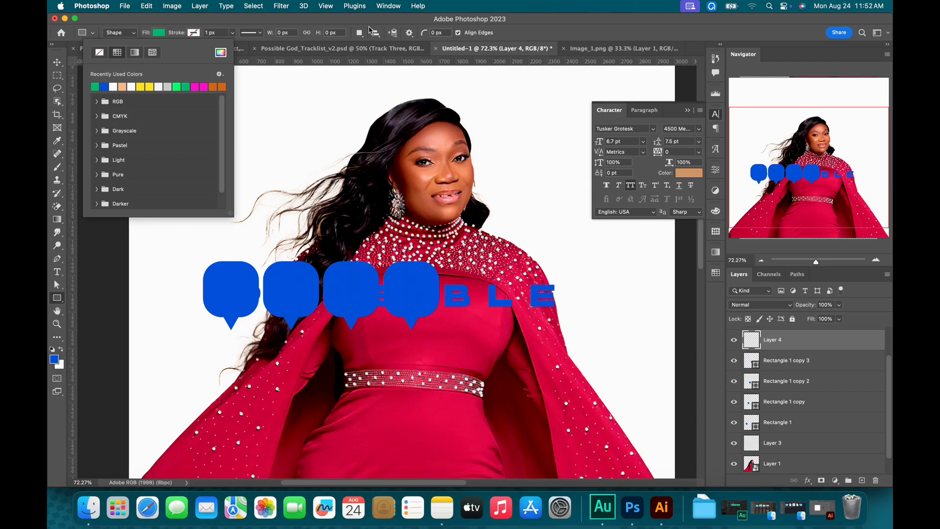
click(372, 26)
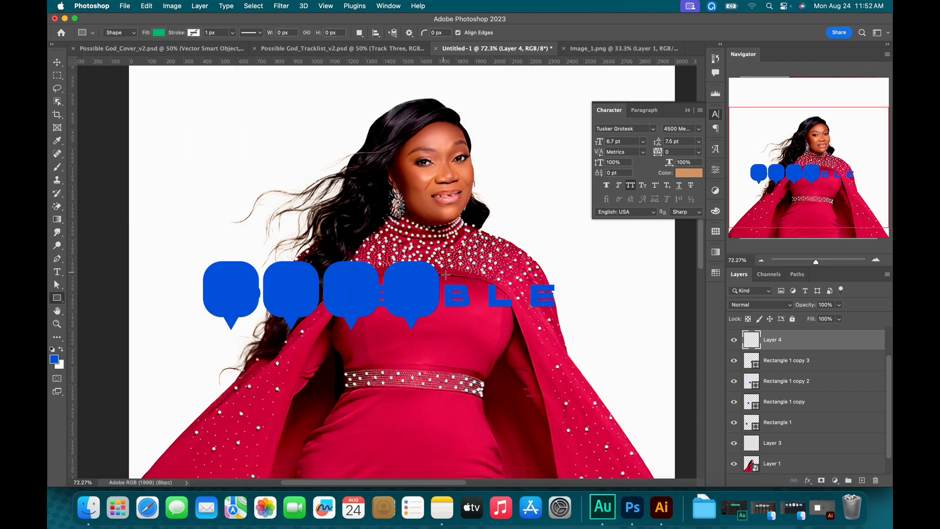
drag(444, 267, 606, 314)
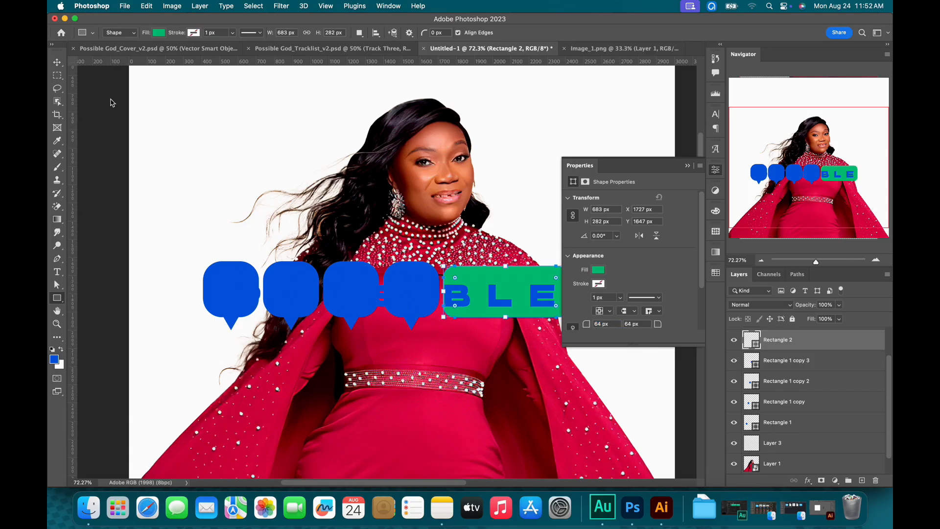
scroll(640, 303, down, 2)
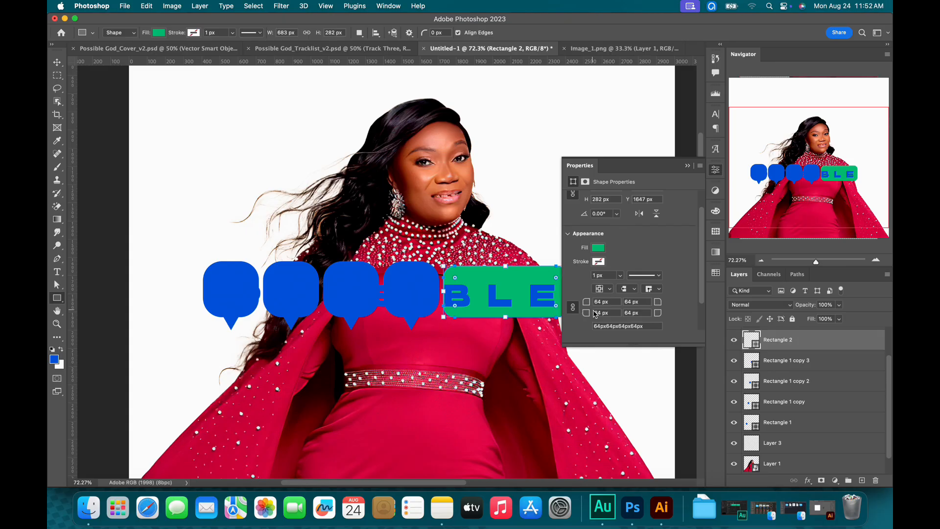
click(56, 63)
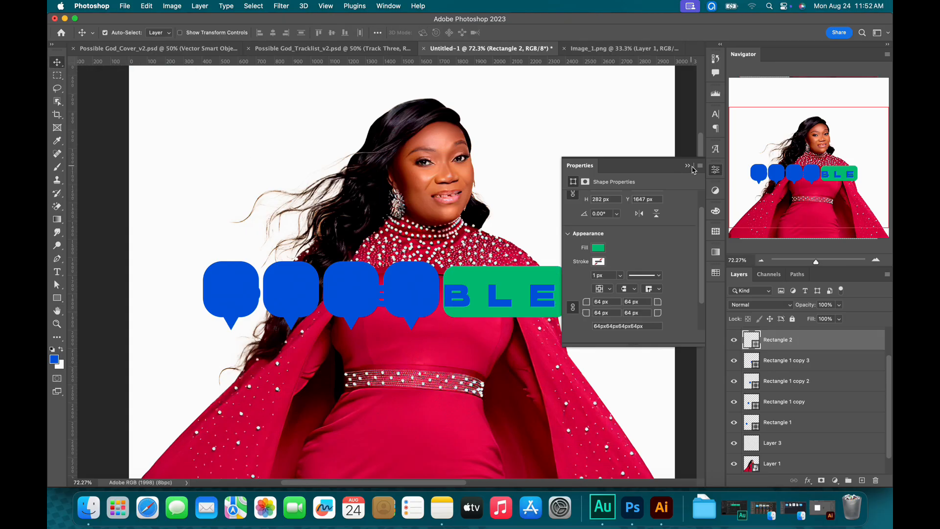
Cut the letters BLE from the end of the POSSIBLE text, leaving POSSI
drag(473, 274, 400, 274)
click(385, 299)
double_click(387, 299)
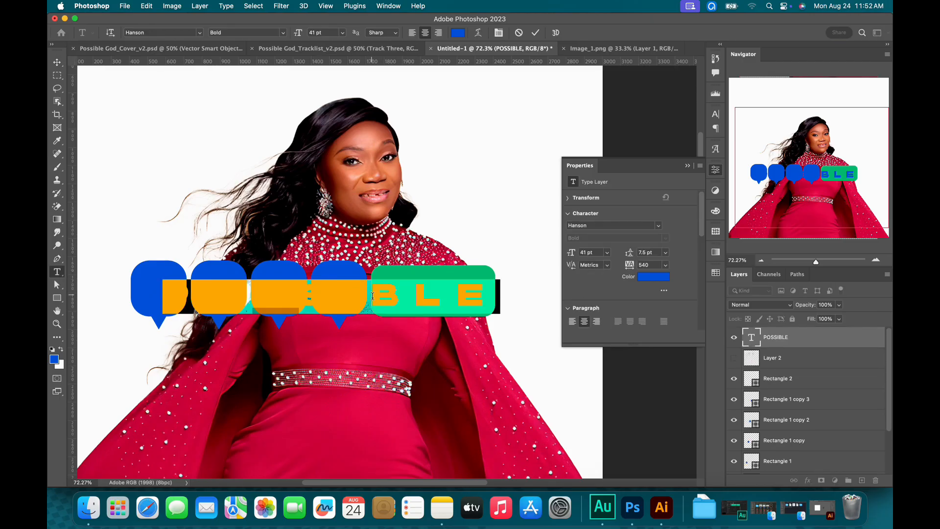
click(510, 305)
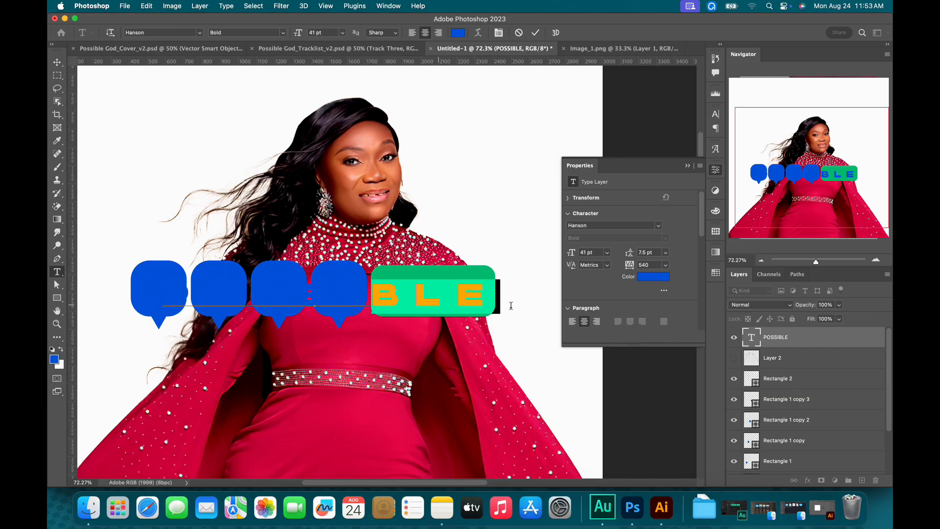
key(super+x)
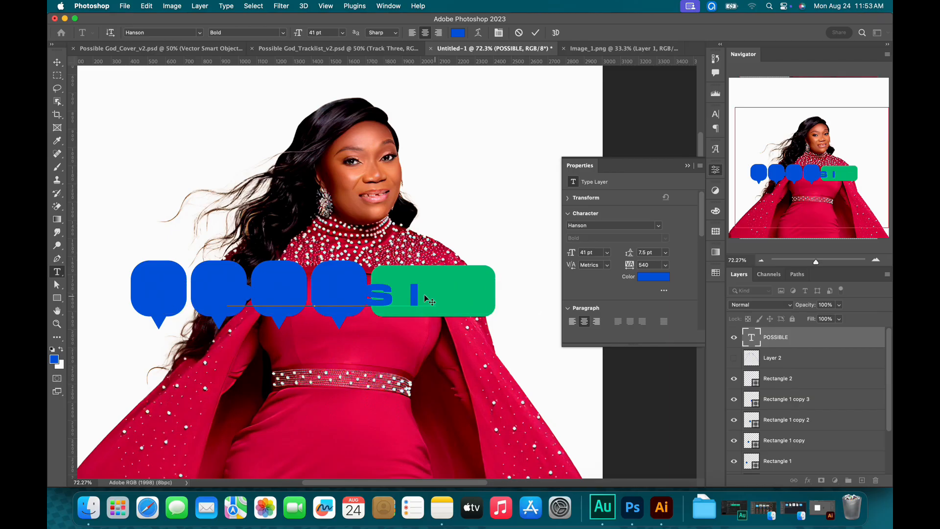
click(536, 34)
Move the POSSI text left until it lies over the four blue bubbles
key(v)
key(shift+Left)
key(shift+Left)
key(shift+Left)
key(shift+Left)
key(shift+Left)
key(shift+Left)
key(shift+Left)
key(shift+Left)
key(shift+Left)
key(shift+Left)
key(shift+Left)
key(shift+Left)
key(shift+Left)
key(shift+Left)
key(shift+Left)
key(shift+Left)
key(shift+Left)
key(shift+Left)
key(shift+Left)
key(shift+Left)
key(shift+Left)
key(shift+Left)
key(shift+Left)
key(shift+Left)
key(shift+Left)
key(shift+Left)
Duplicate the POSSI text, move the copy toward the green rectangle and replace its wording with BLE
key(super+j)
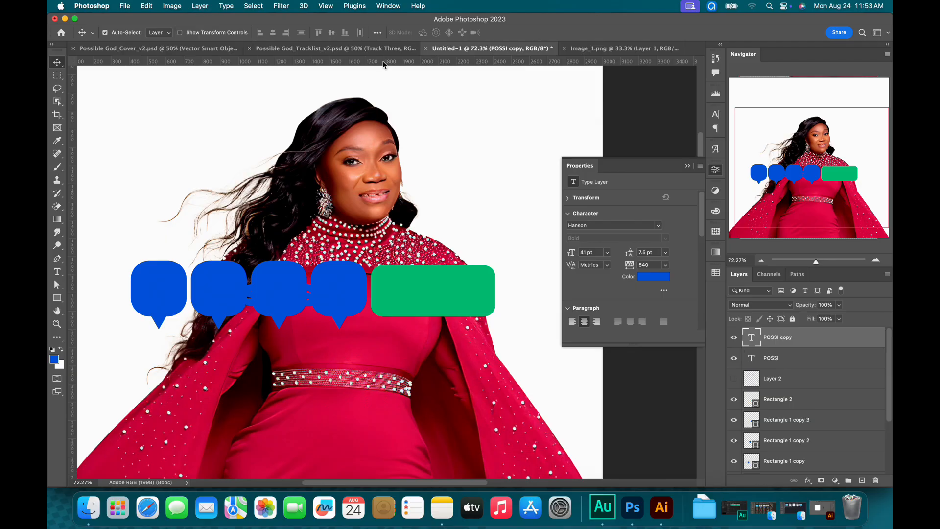
drag(270, 283, 517, 285)
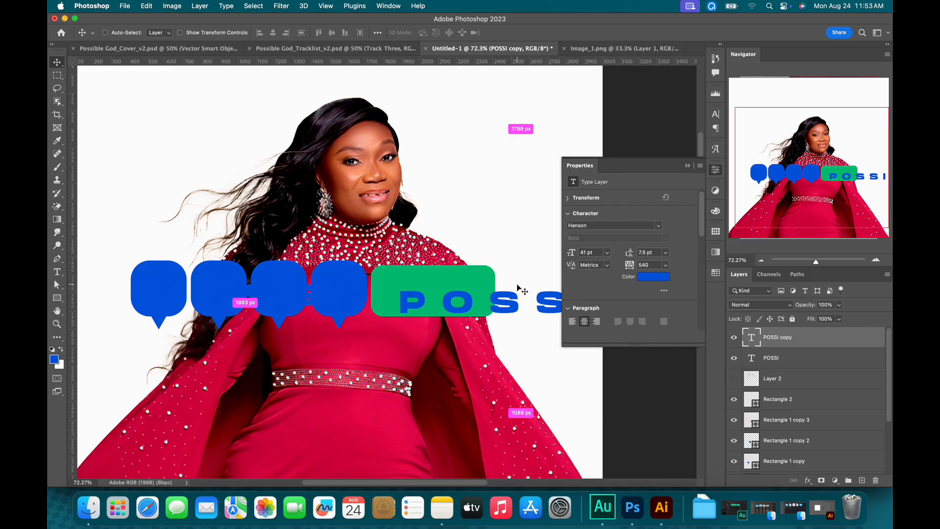
double_click(517, 285)
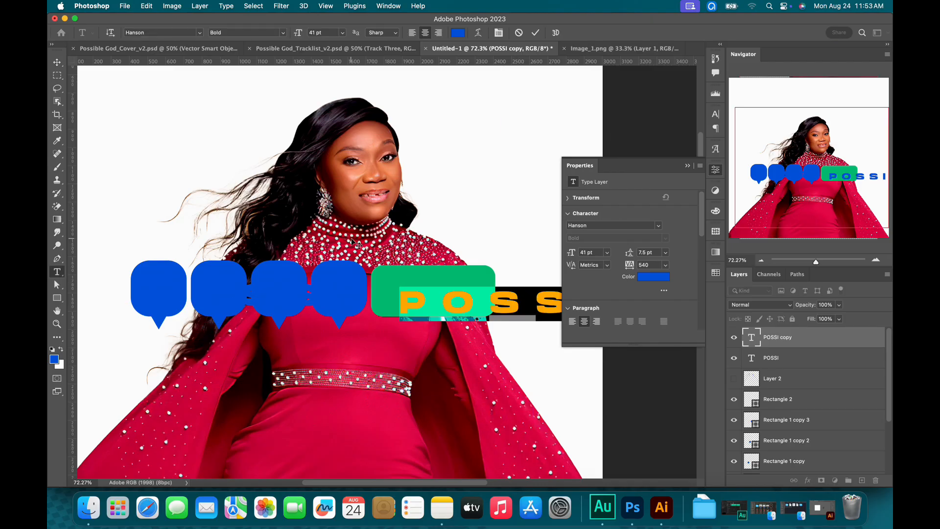
text(BLE)
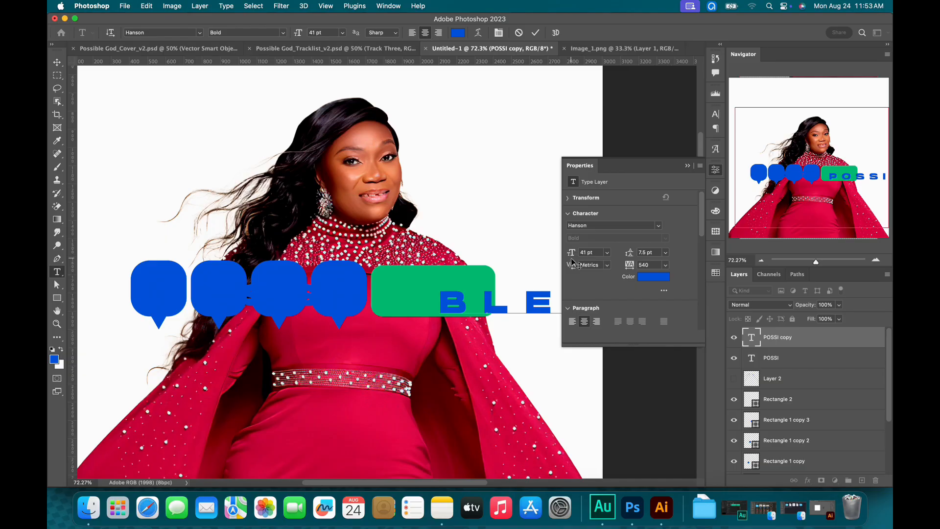
Set the BLE text's tracking to 0 and centre the word inside the green rectangle
key(super+a)
click(647, 265)
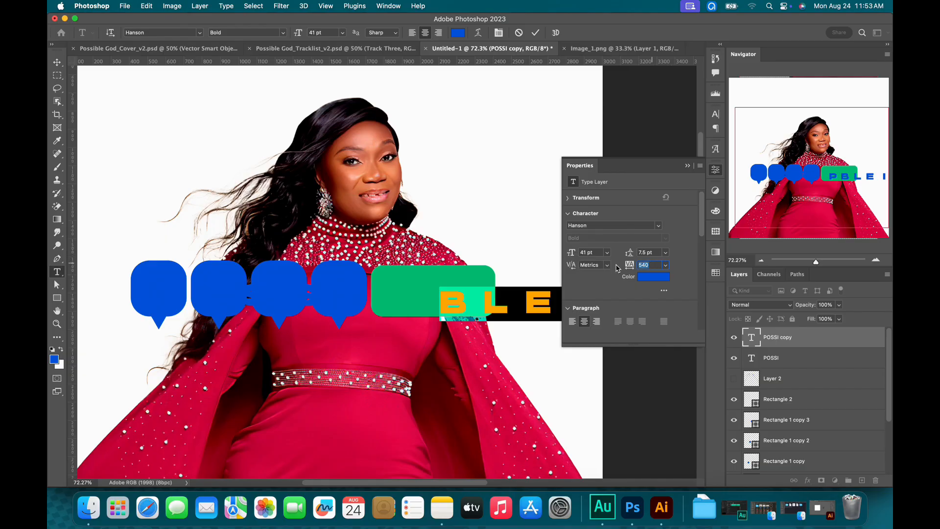
key(Return)
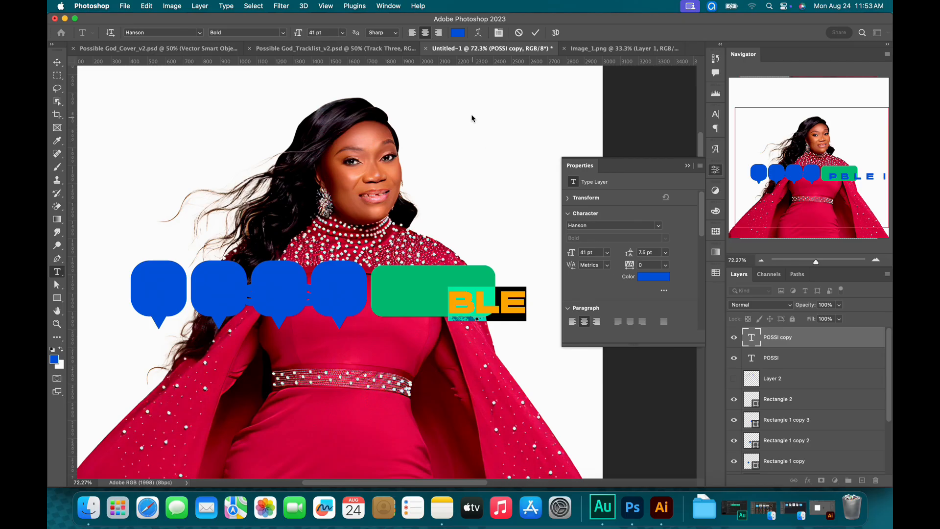
click(535, 32)
key(v)
drag(504, 308, 450, 297)
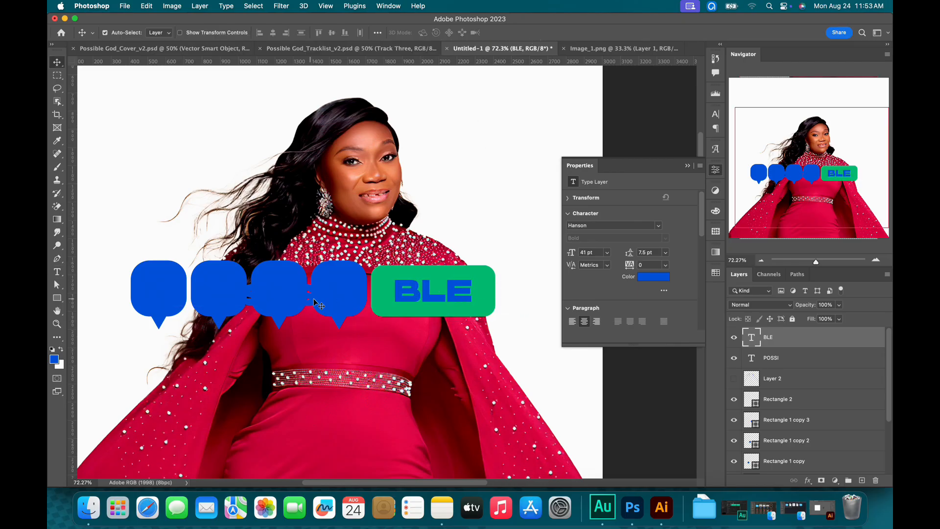
click(305, 302)
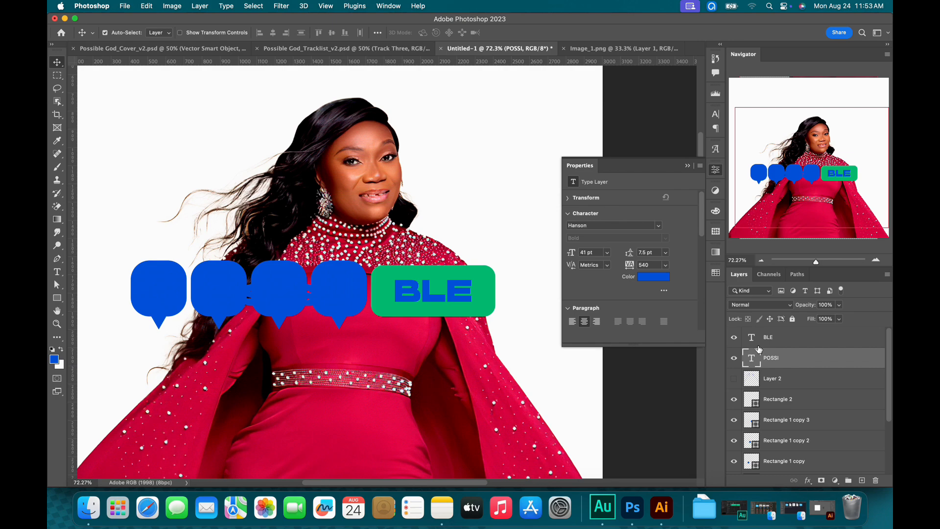
double_click(752, 358)
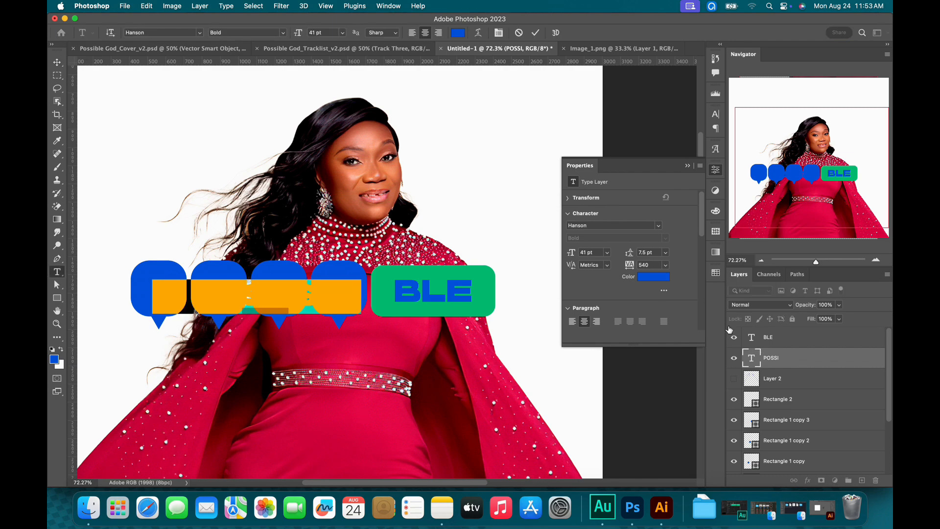
drag(194, 302, 429, 291)
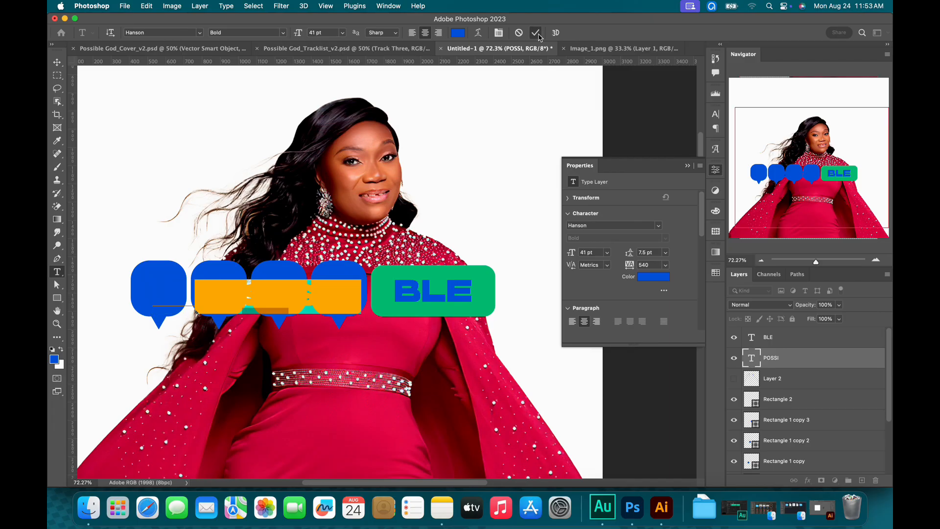
click(536, 32)
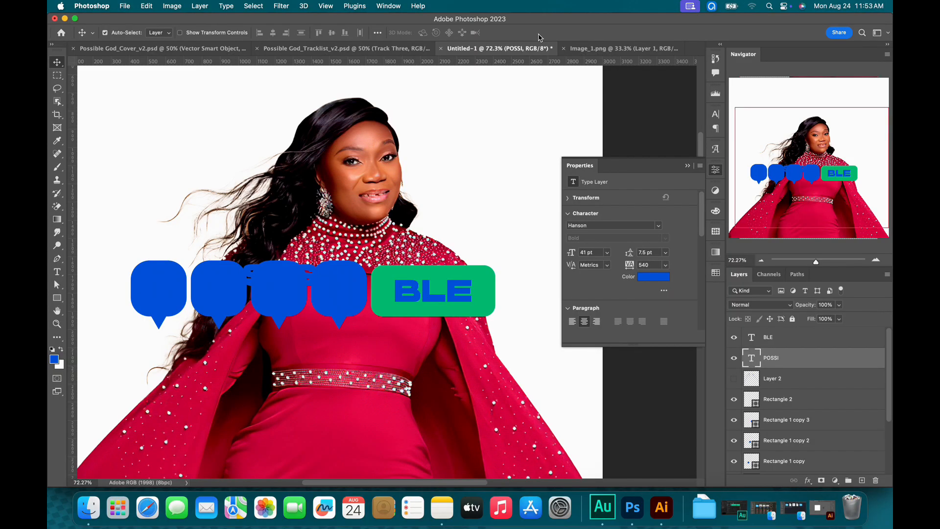
Move the POSSI text straight up until it sits just above the blue bubbles
key(shift+Up)
key(shift+Up)
key(shift+Up)
key(shift+Up)
key(shift+Up)
key(shift+Up)
key(shift+Up)
key(shift+Up)
key(shift+Up)
key(shift+Up)
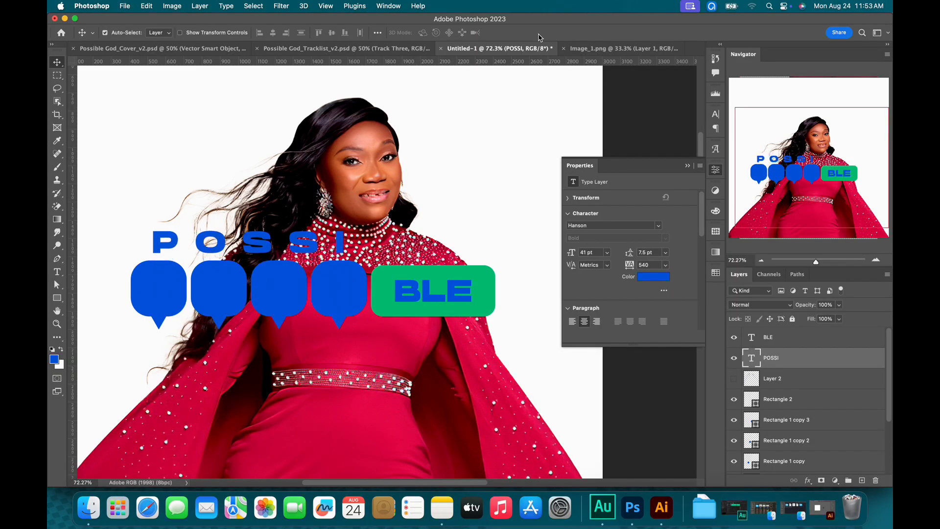
Cut the letters OSSI from the POSSI text so that only P remains
key(Return)
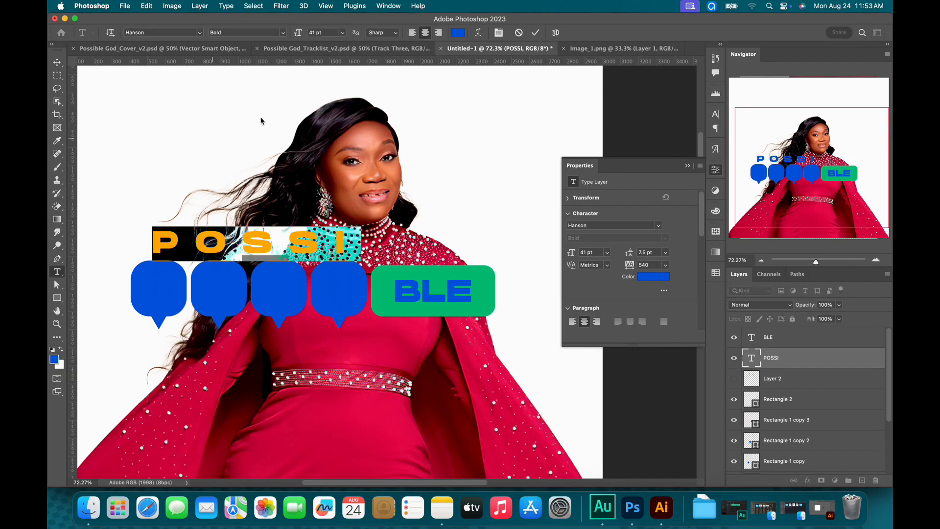
drag(181, 243, 403, 234)
key(super)
super+click(404, 238)
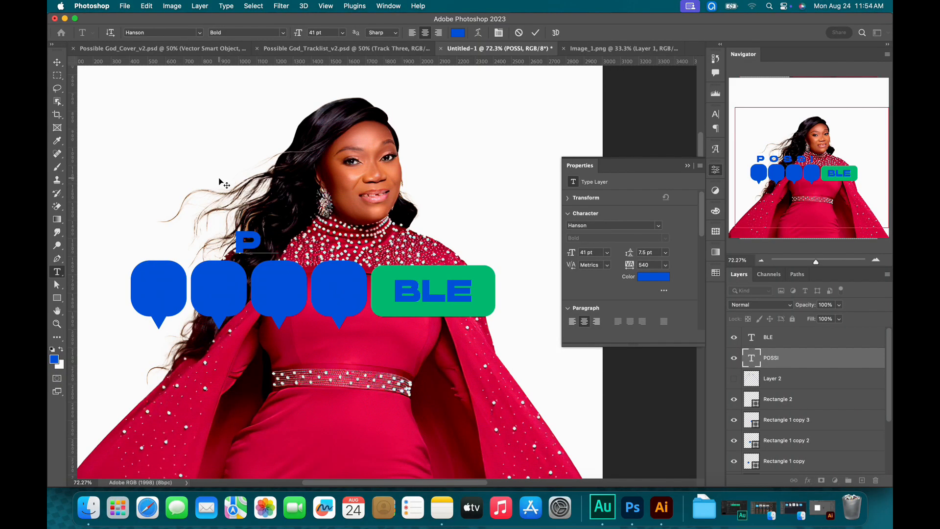
Set the letter P to 0 tracking and colour it white
key(super+a)
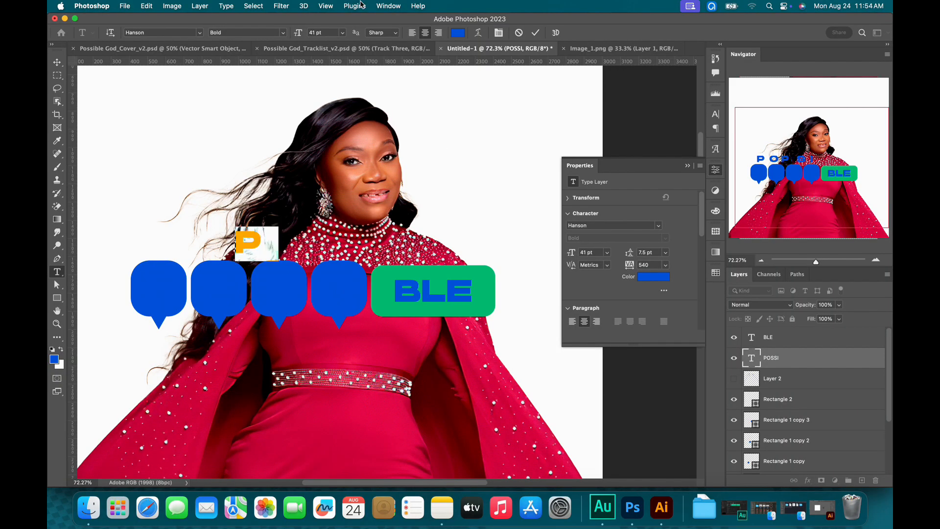
drag(650, 265, 597, 262)
text(0)
key(Return)
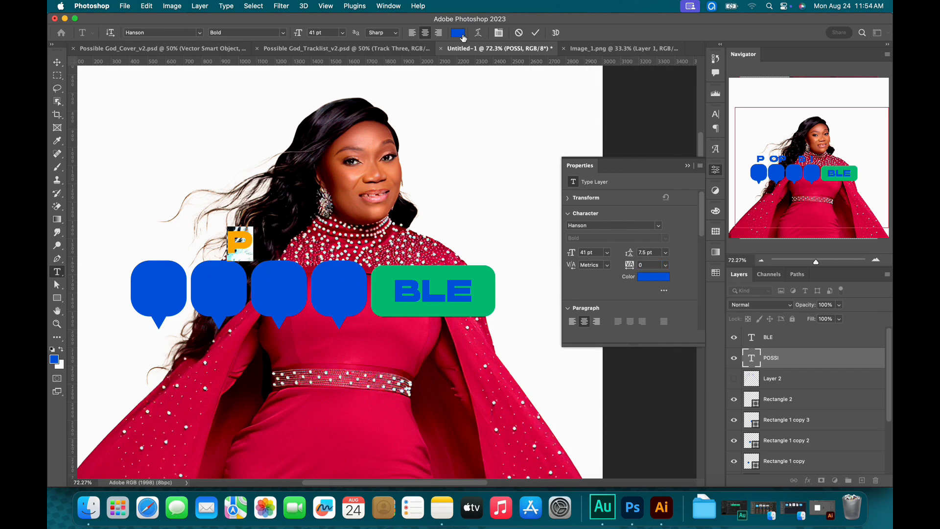
click(456, 33)
drag(688, 375, 565, 300)
click(861, 325)
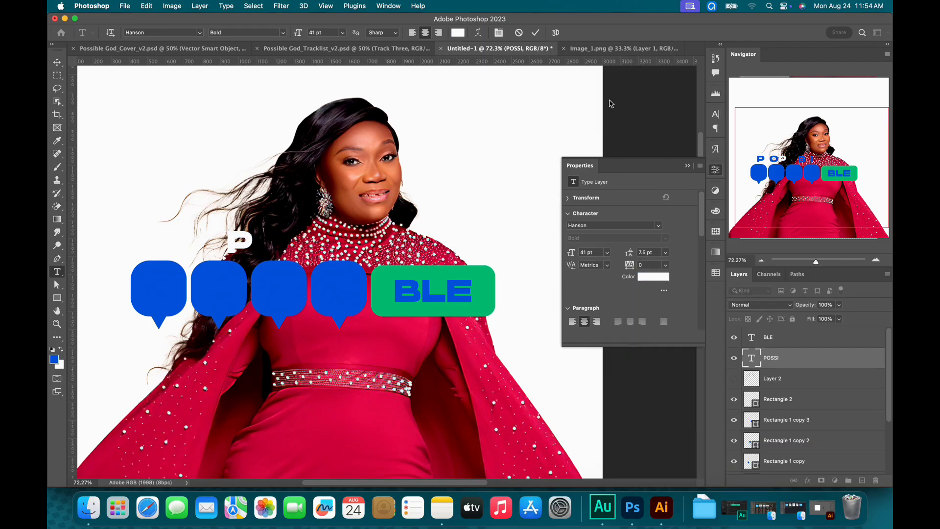
click(535, 33)
Centre the white P in the first bubble and place a duplicate of it in the second bubble
key(v)
drag(261, 250, 182, 294)
key(super+j)
key(shift+Right)
key(shift+Right)
key(shift+Right)
key(shift+Right)
key(shift+Right)
key(shift+Right)
key(shift+Right)
key(shift+Right)
key(shift+Right)
key(shift+Right)
key(shift+Right)
key(shift+Right)
key(shift+Right)
key(shift+Right)
key(shift+Right)
key(shift+Right)
key(shift+Right)
key(shift+Right)
key(shift+Right)
key(shift+Right)
key(shift+Right)
key(shift+Right)
key(shift+Right)
key(shift+Right)
key(shift+Right)
Replace the duplicate P in the second bubble with the letters OSSI and colour them white (ffffff)
key(Return)
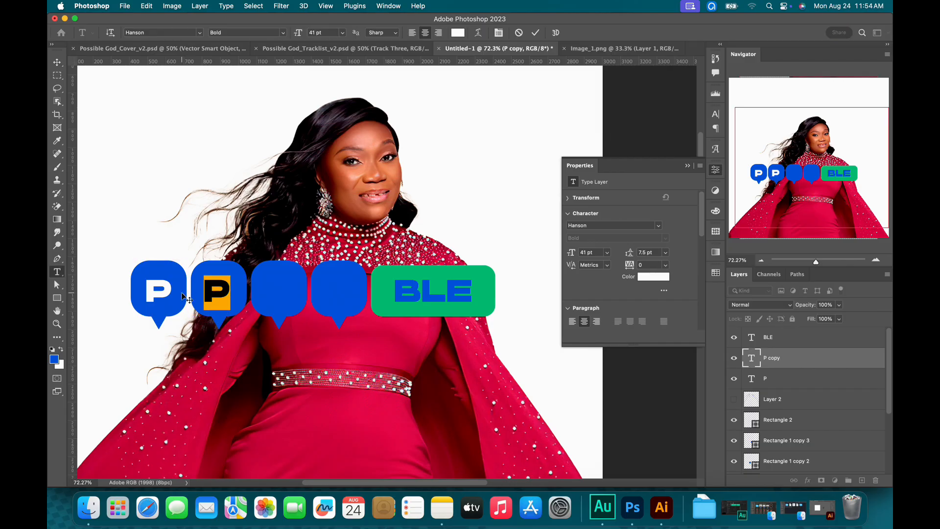
key(super+v)
key(super+a)
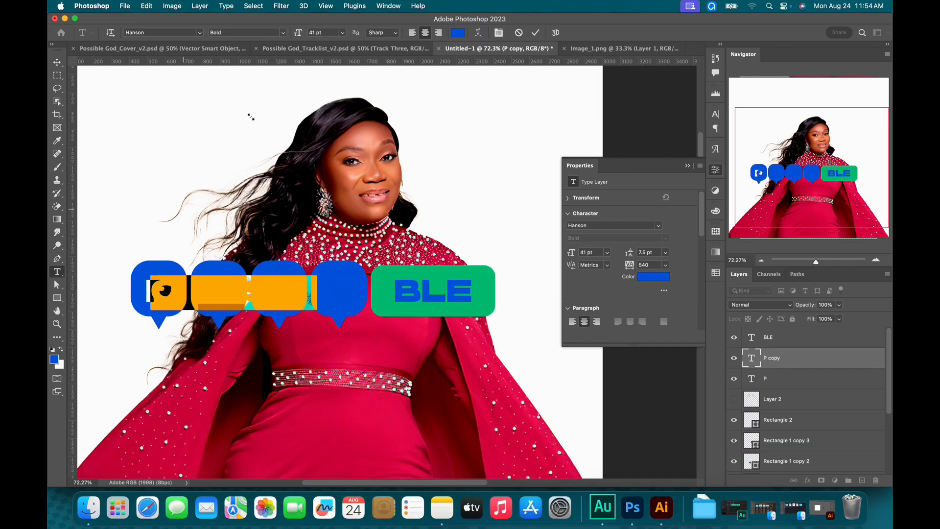
click(457, 32)
drag(690, 360, 557, 131)
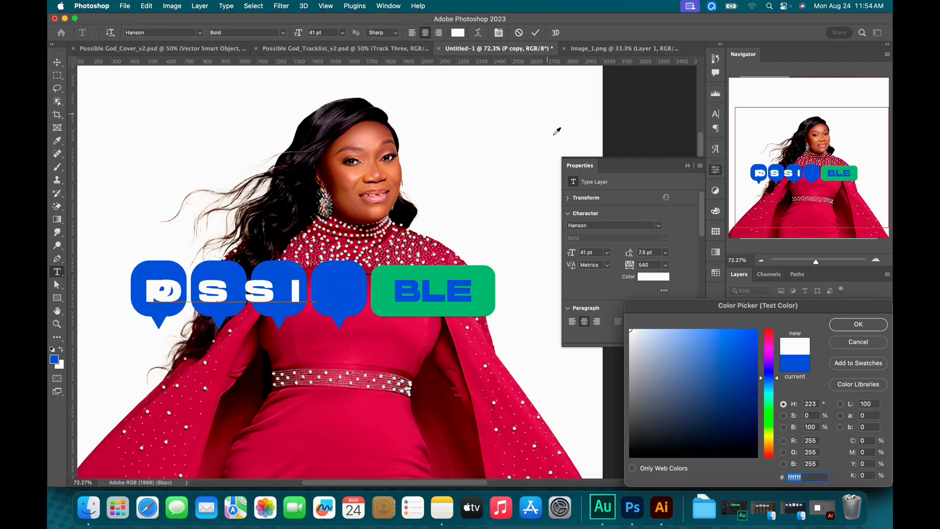
click(870, 326)
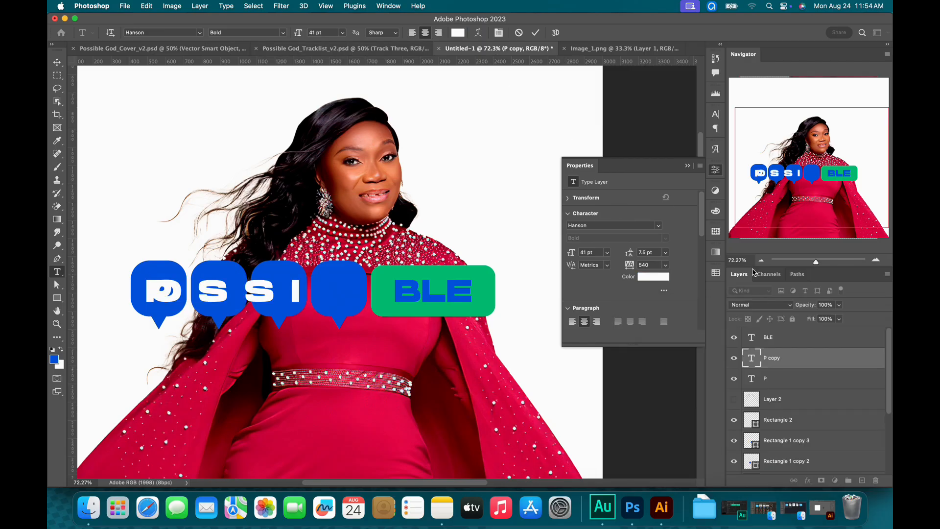
click(535, 33)
Move the white OSSI text horizontally until its O sits in the second bubble
key(v)
key(shift+Right)
key(shift+Right)
key(shift+Right)
key(shift+Right)
key(shift+Right)
key(shift+Right)
key(shift+Right)
key(shift+Right)
key(shift+Right)
key(shift+Right)
key(shift+Right)
key(shift+Right)
key(shift+Right)
key(shift+Right)
key(shift+Right)
key(shift+Right)
key(shift+Right)
key(shift+Right)
key(shift+Right)
key(shift+Right)
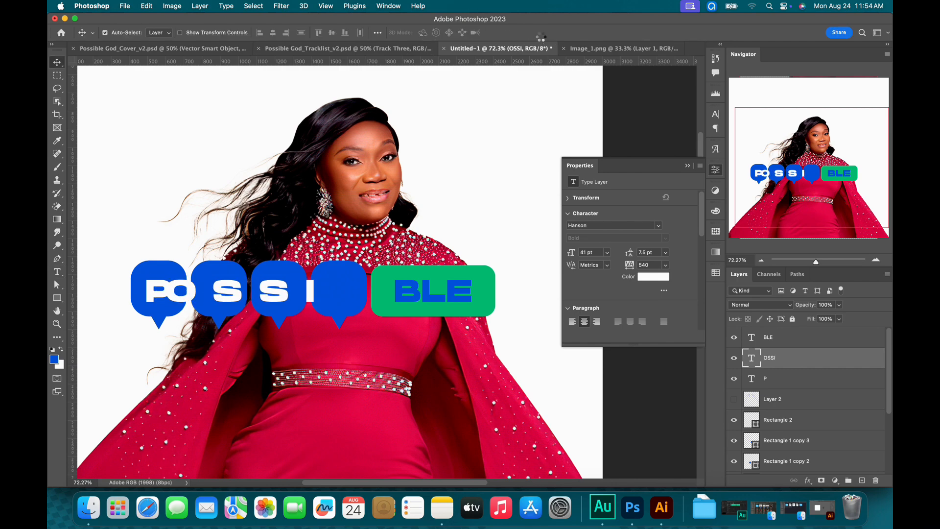
key(shift+Right)
key(shift+Right)
key(shift+Right)
key(shift+Right)
key(shift+Right)
key(shift+Right)
key(shift+Right)
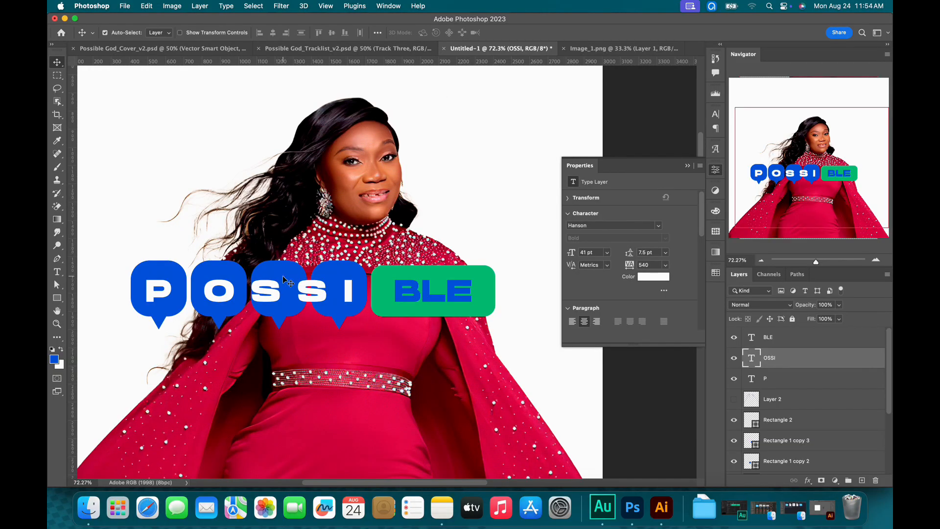
Set the OSSI text's tracking to 0 and remove the letters SSI so that only O remains
double_click(281, 290)
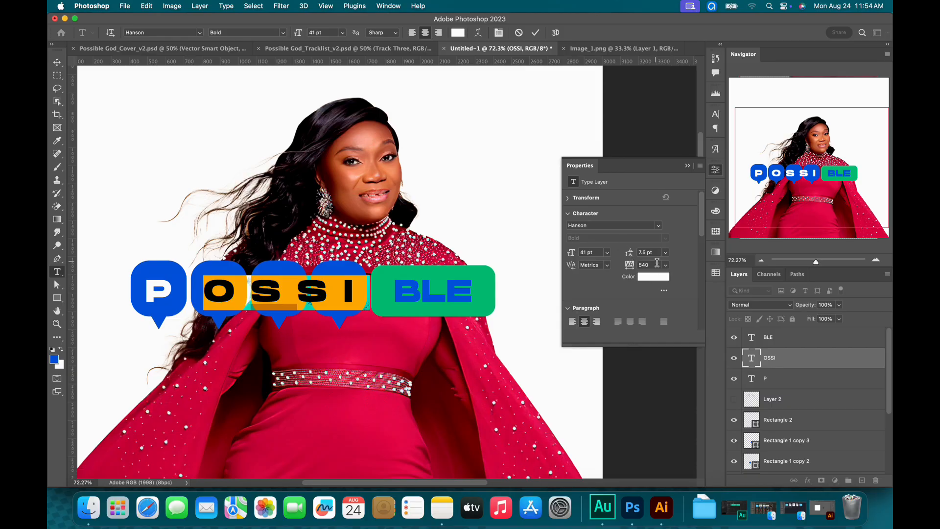
drag(649, 266, 600, 266)
text(0)
key(Return)
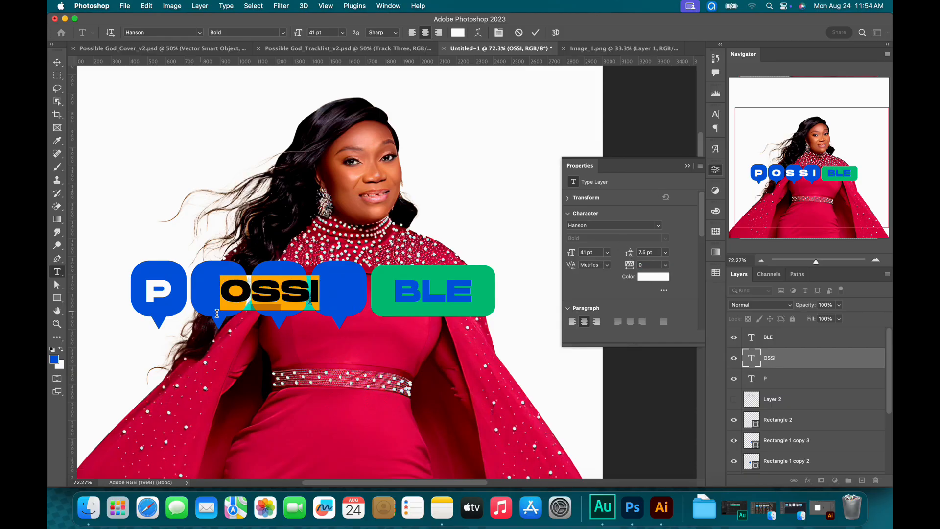
drag(260, 293, 379, 292)
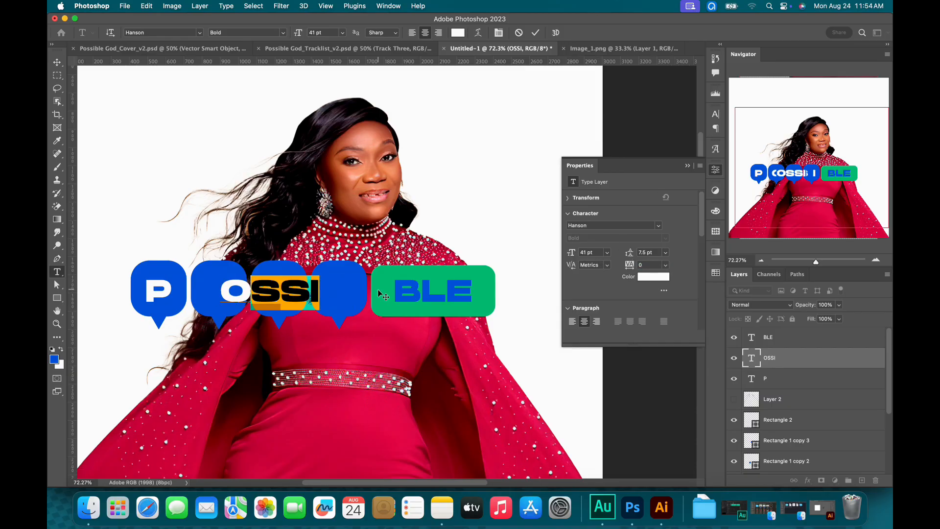
key(BackSpace)
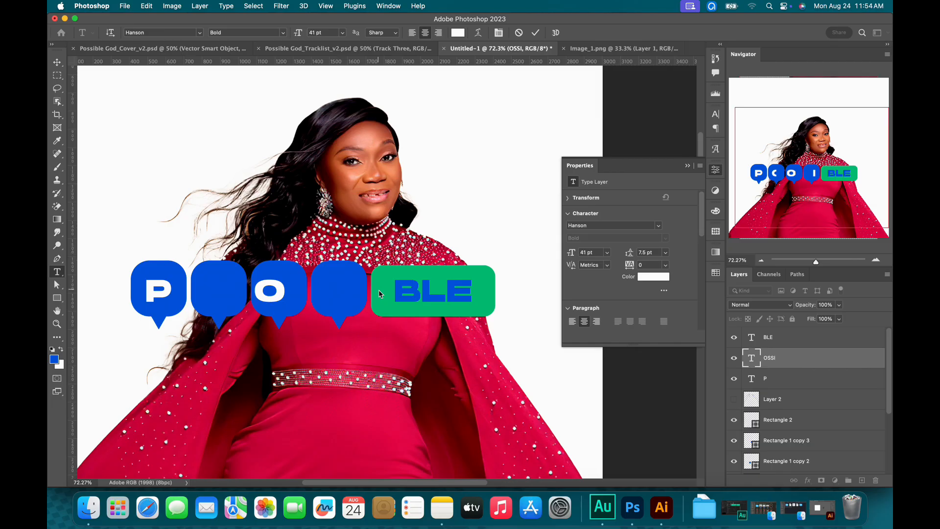
key(Escape)
Move the letter O back into the centre of the second bubble
key(v)
key(shift+Left)
key(shift+Left)
key(shift+Left)
key(shift+Left)
key(shift+Left)
key(shift+Left)
key(shift+Left)
key(shift+Left)
key(shift+Right)
key(shift+Left)
key(shift+Left)
key(shift+Left)
key(shift+Left)
key(shift+Left)
key(shift+Left)
key(shift+Left)
key(shift+Left)
key(shift+Left)
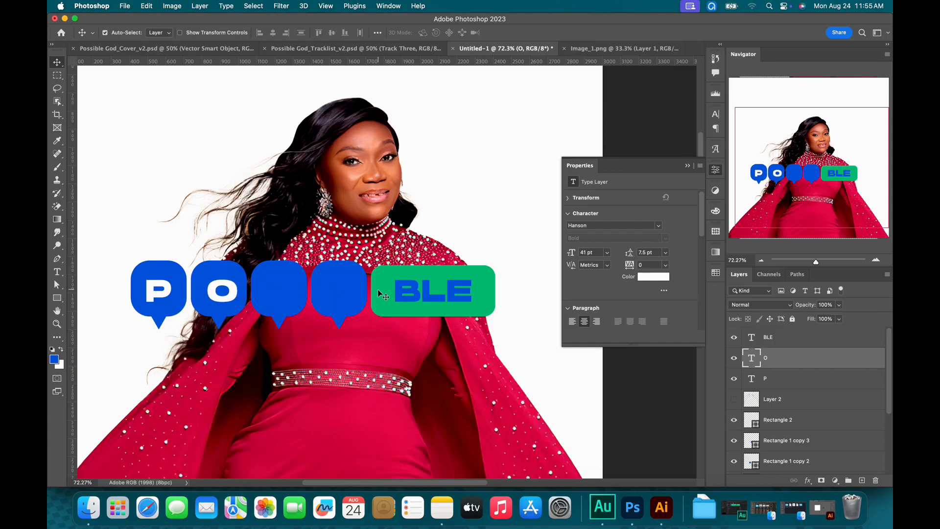
Duplicate the letter O and centre the copy in the third bubble
key(super+j)
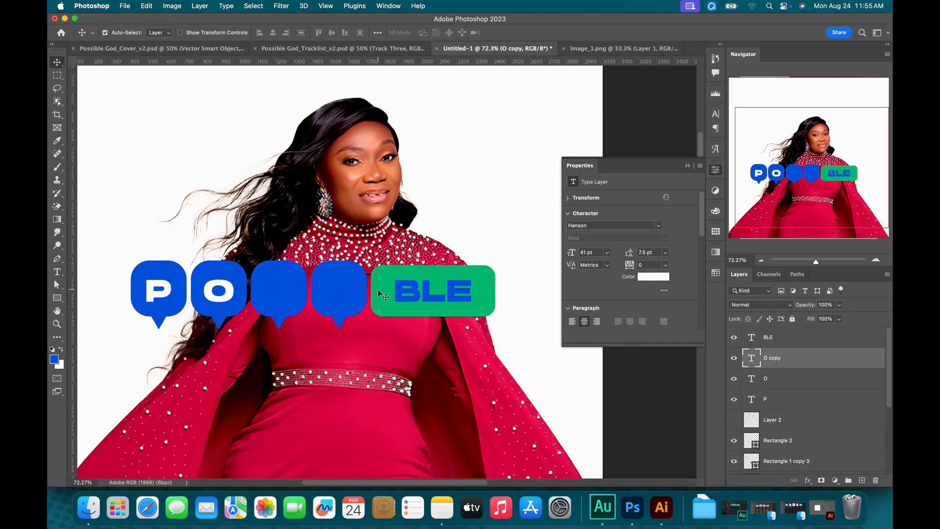
key(shift+Right)
key(shift+Right)
key(shift+Right)
key(shift+Right)
key(shift+Right)
key(shift+Right)
key(shift+Right)
key(shift+Right)
key(shift+Right)
key(shift+Right)
key(shift+Right)
key(shift+Right)
key(shift+Right)
key(shift+Right)
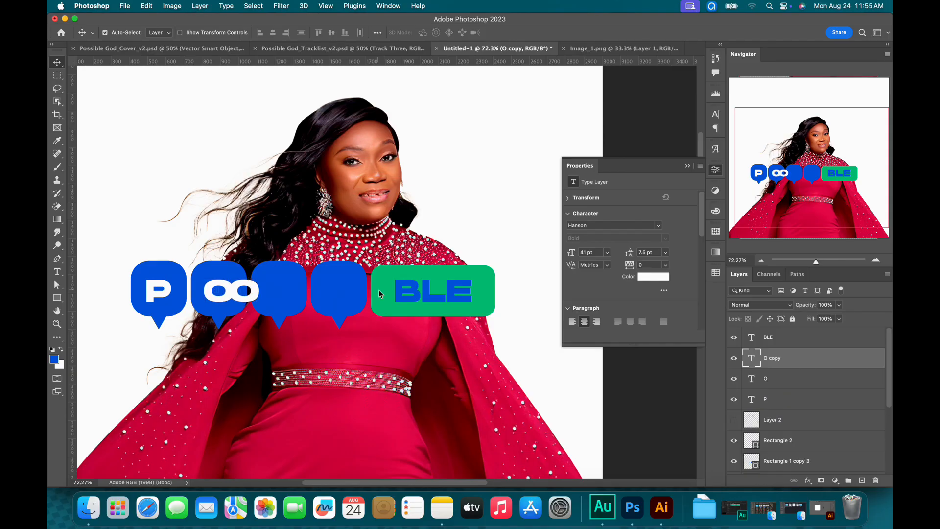
key(shift+Right)
key(shift+Right)
key(shift+Right)
key(shift+Right)
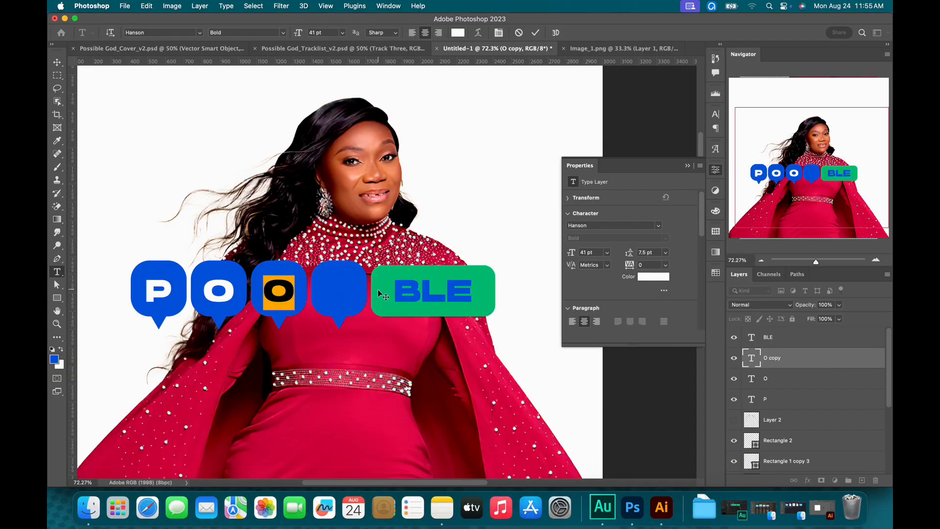
Replace the O in the third bubble with the letters SSI and trim them to a single S
text(SSI)
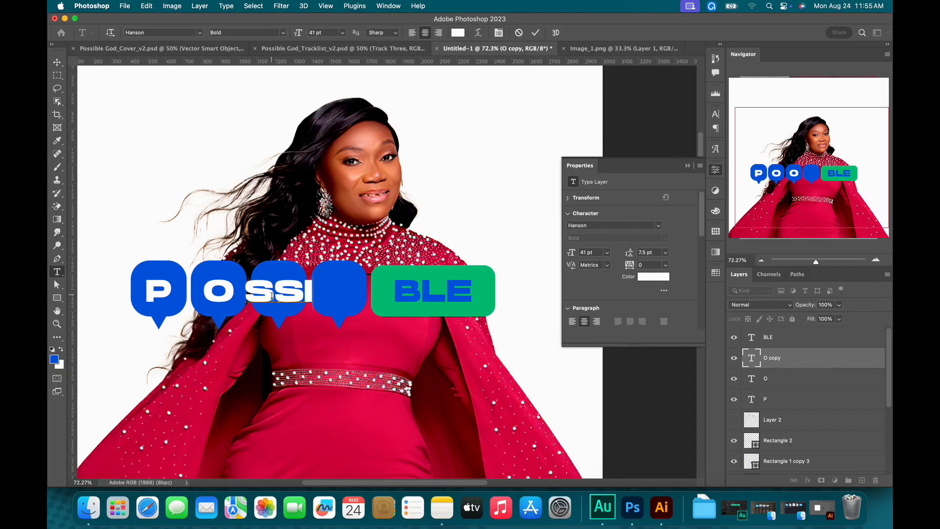
drag(273, 296, 362, 297)
key(BackSpace)
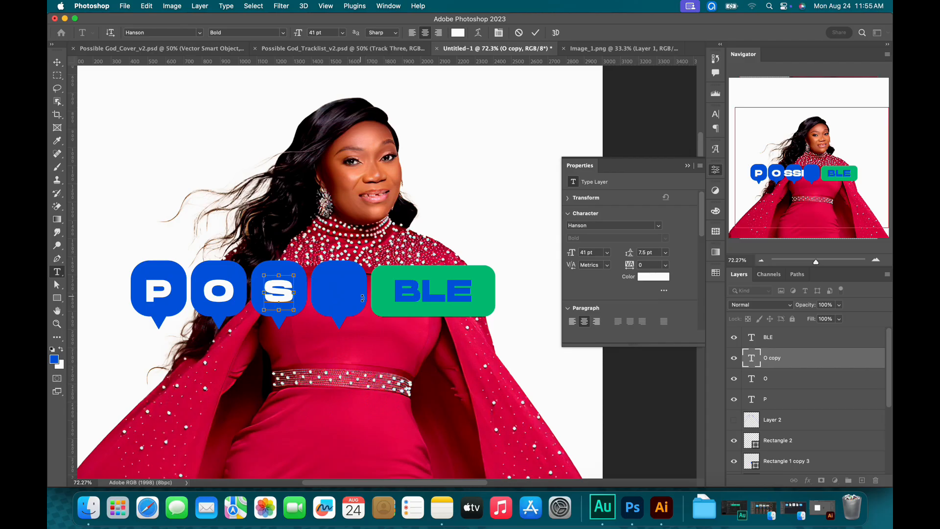
key(super+Return)
key(v)
key(super+z)
key(super+shift+z)
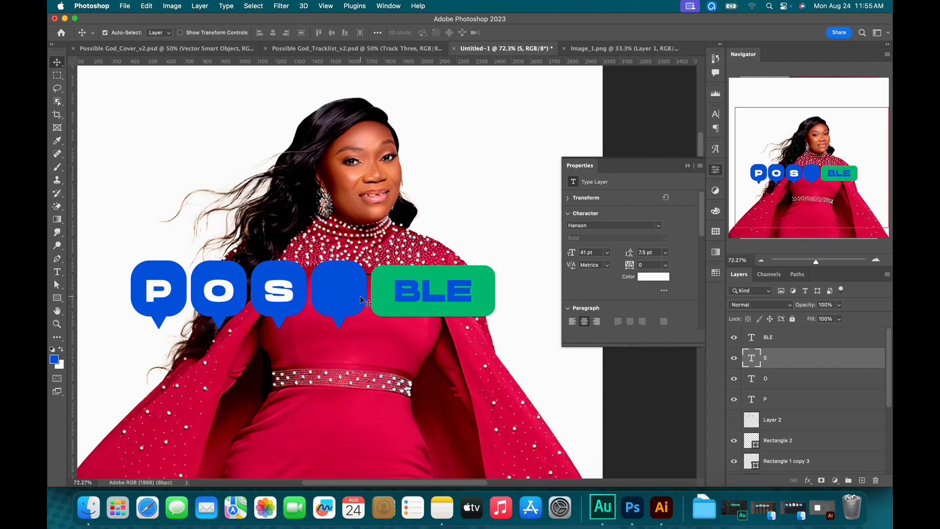
Duplicate the white S into the fourth bubble and re-enter its letter as S
key(super)
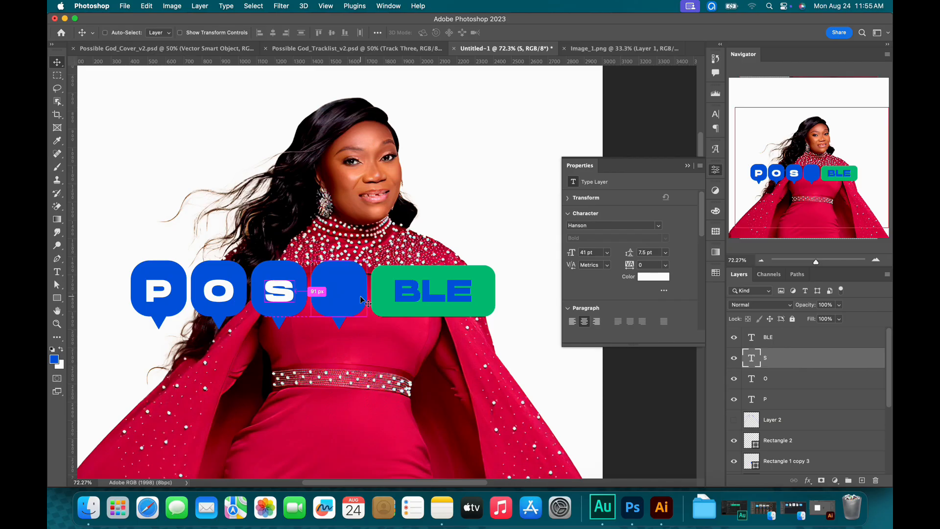
key(super+j)
key(shift+Right)
key(shift+Right)
key(shift+Right)
key(shift+Right)
key(shift+Right)
key(shift+Right)
key(shift+Right)
key(shift+Right)
key(shift+Right)
key(shift+Right)
key(shift+Right)
key(shift+Right)
key(shift+Right)
key(shift+Right)
key(shift+Right)
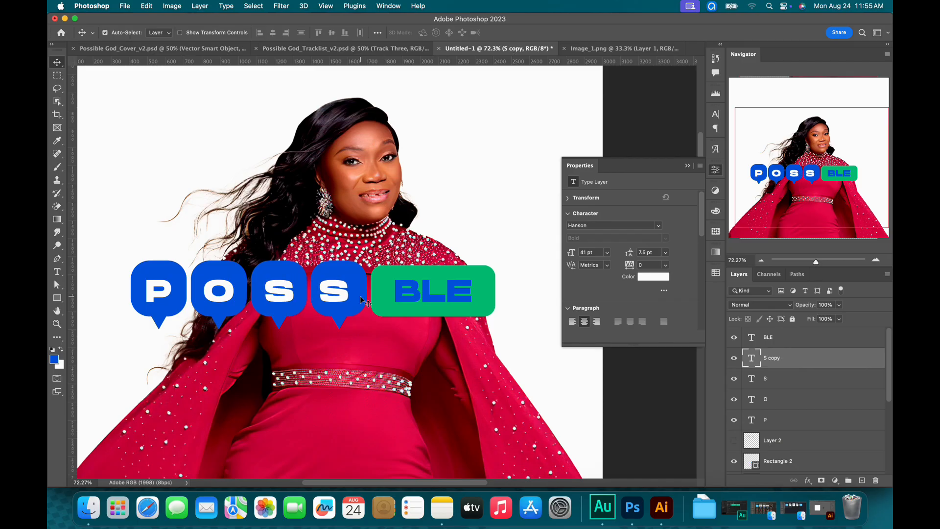
key(Return)
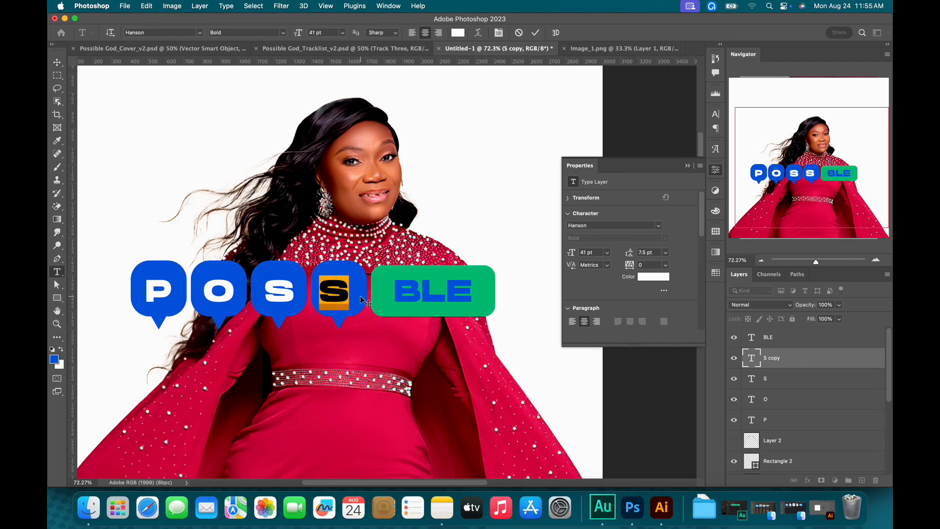
text(S)
key(Escape)
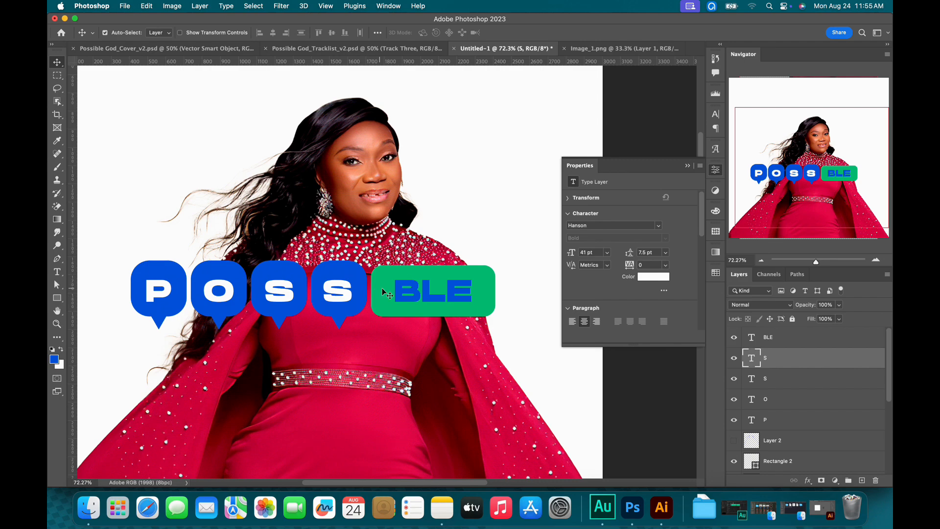
Insert an I before BLE in the green block so the text reads IBLE
click(434, 294)
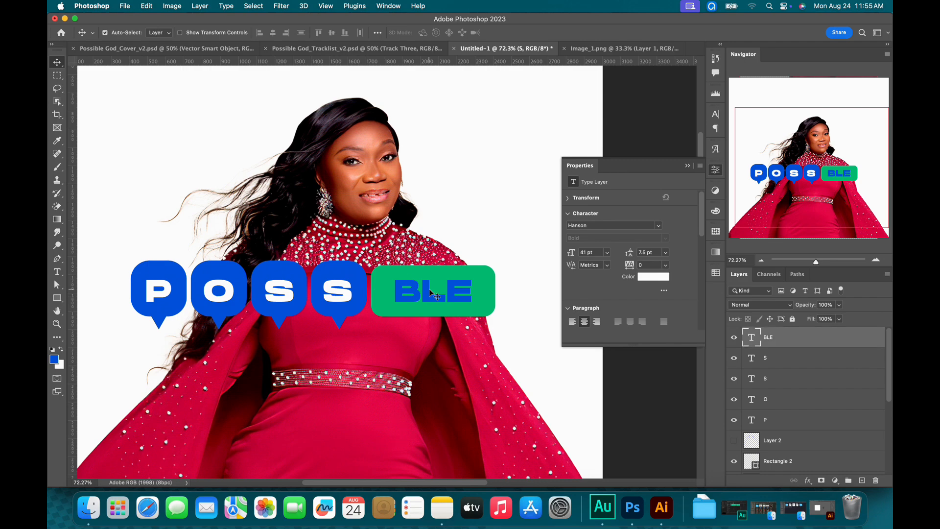
double_click(431, 292)
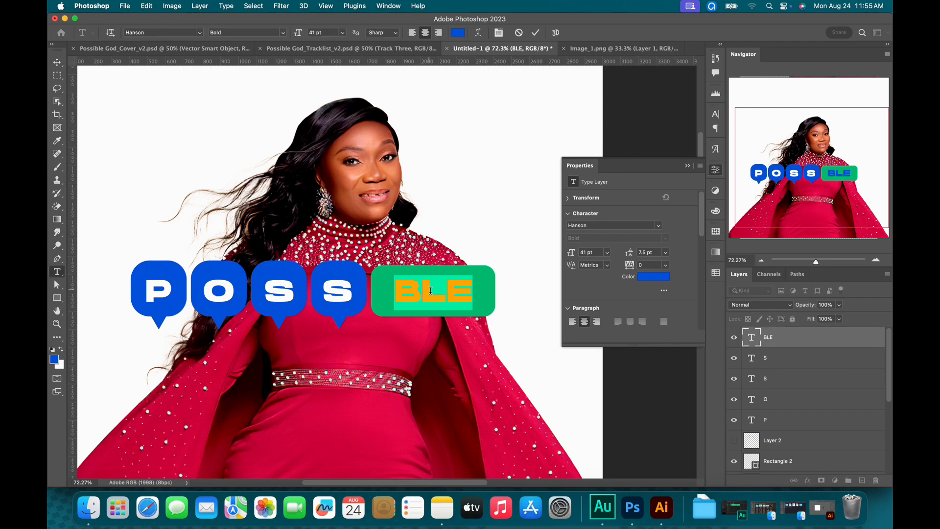
click(401, 297)
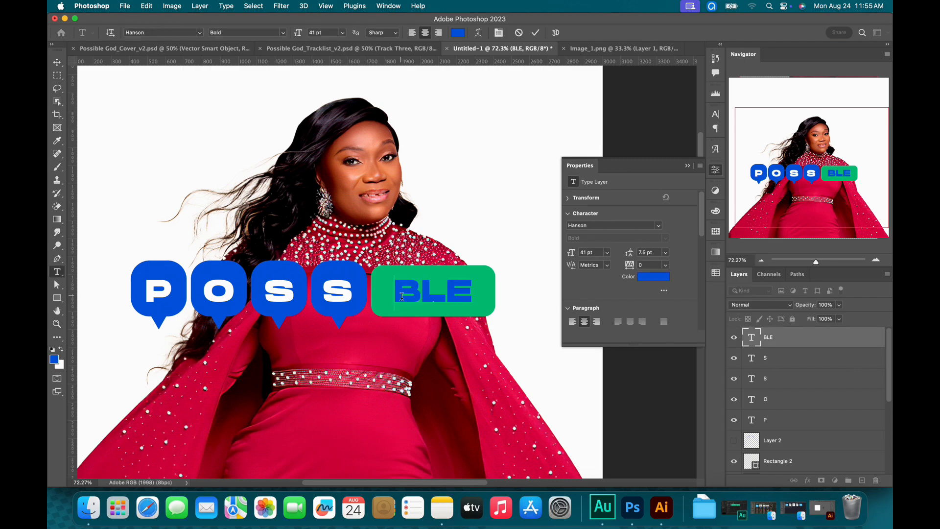
text(I)
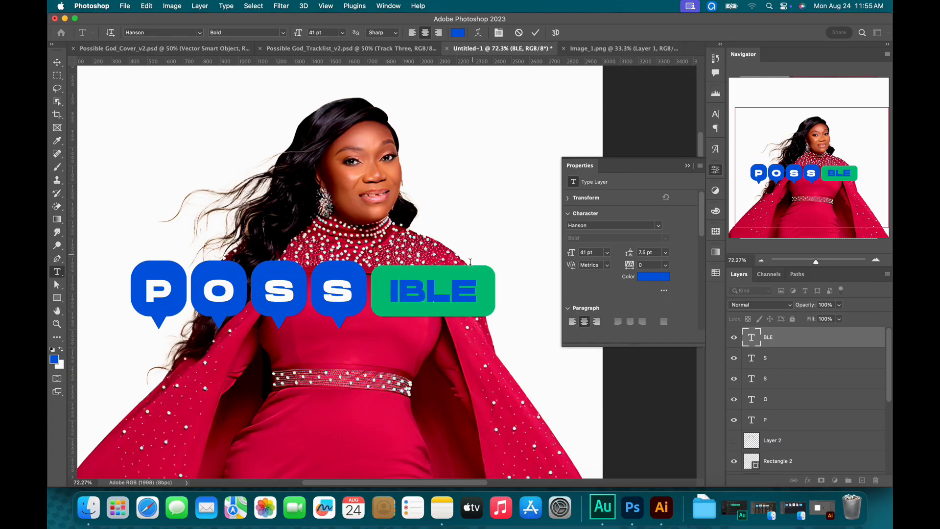
click(535, 32)
key(v)
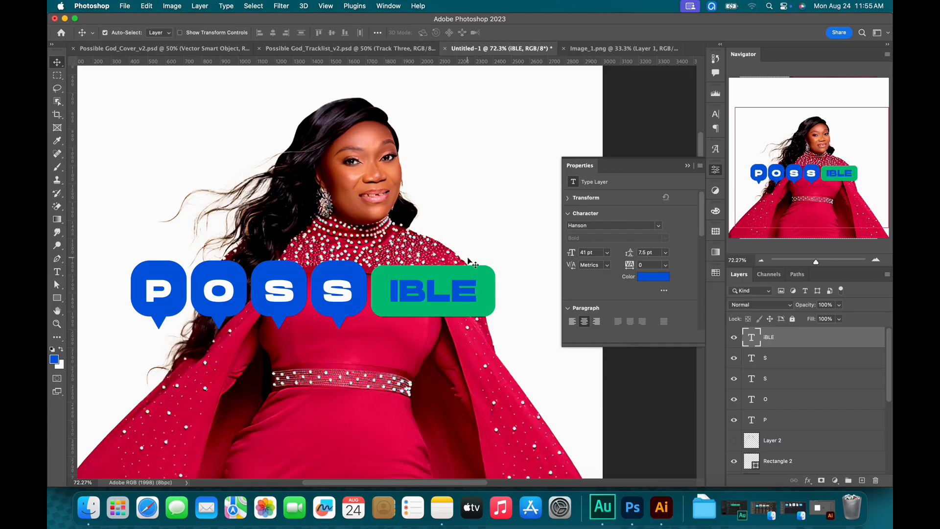
Set the green block's corner radii to 58 px, unlink them and set the upper-right corner to 140 px
click(486, 277)
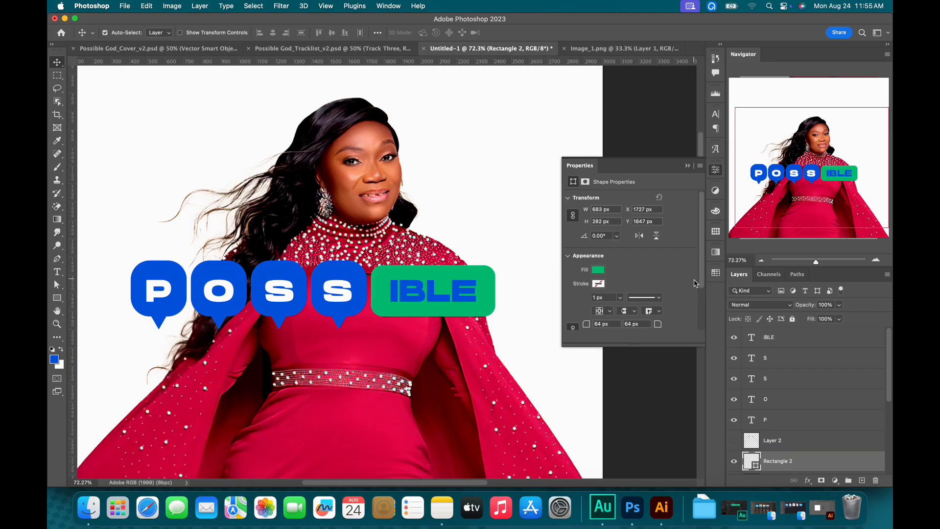
scroll(690, 284, down, 3)
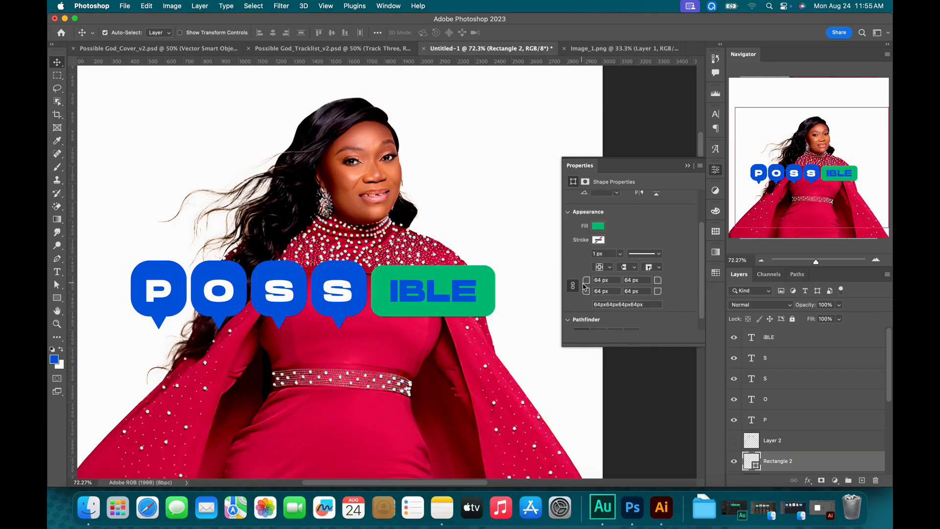
drag(588, 285, 583, 285)
click(573, 288)
click(645, 283)
drag(662, 286, 706, 289)
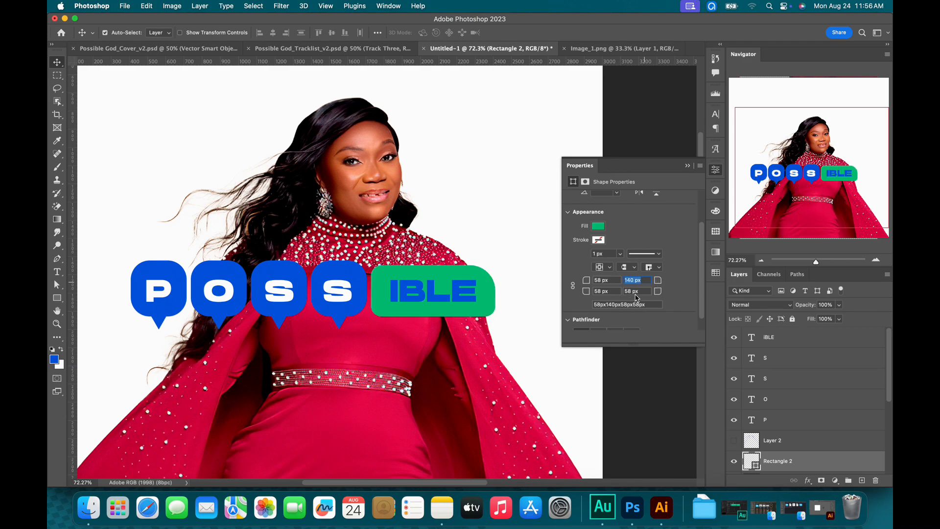
Copy the 140 px radius to the green block's lower-right corner and select the IBLE text
click(637, 292)
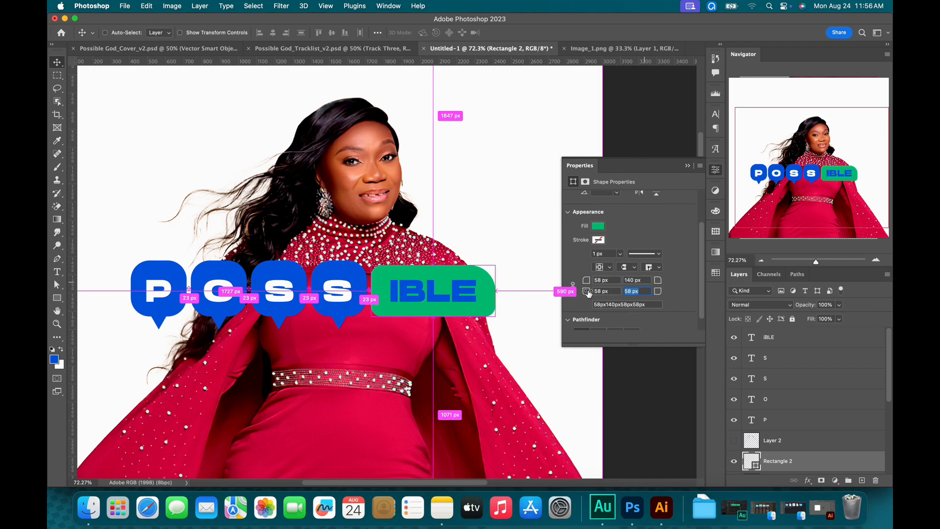
click(645, 281)
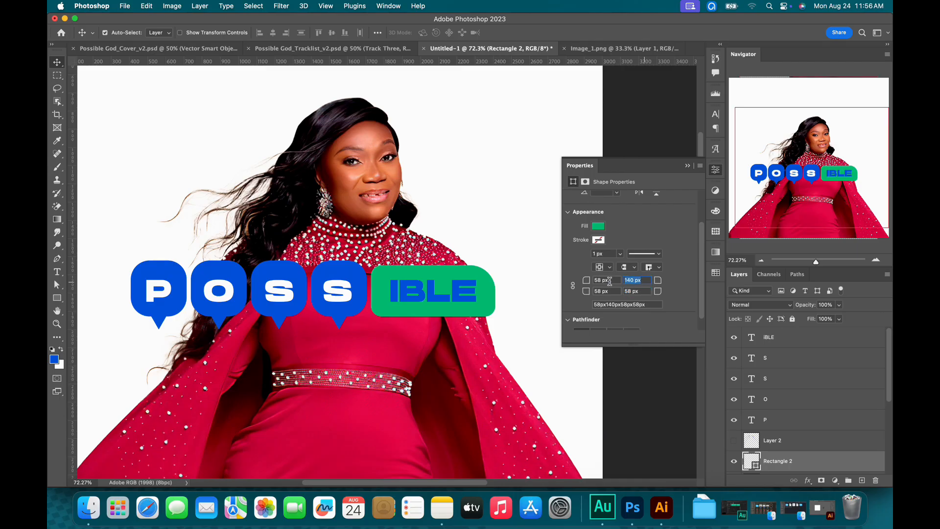
key(super+c)
click(643, 292)
key(super+v)
key(Return)
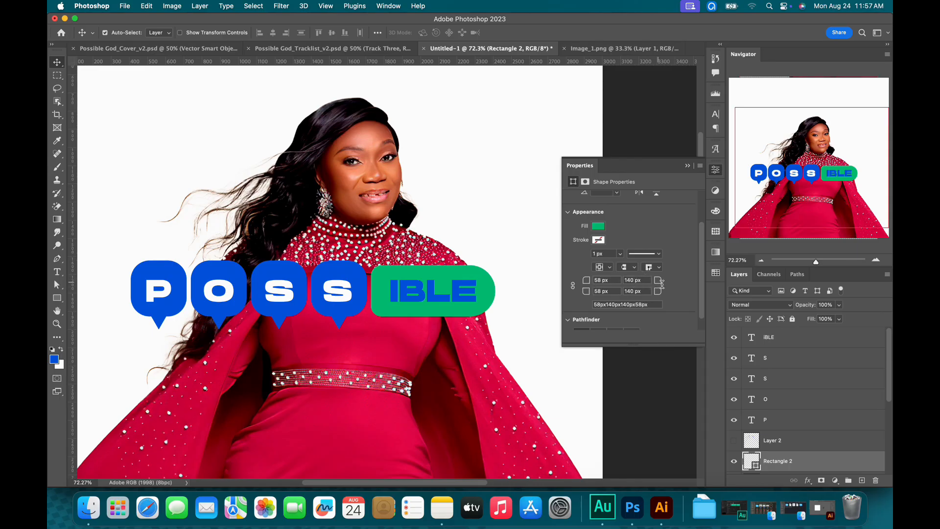
click(441, 290)
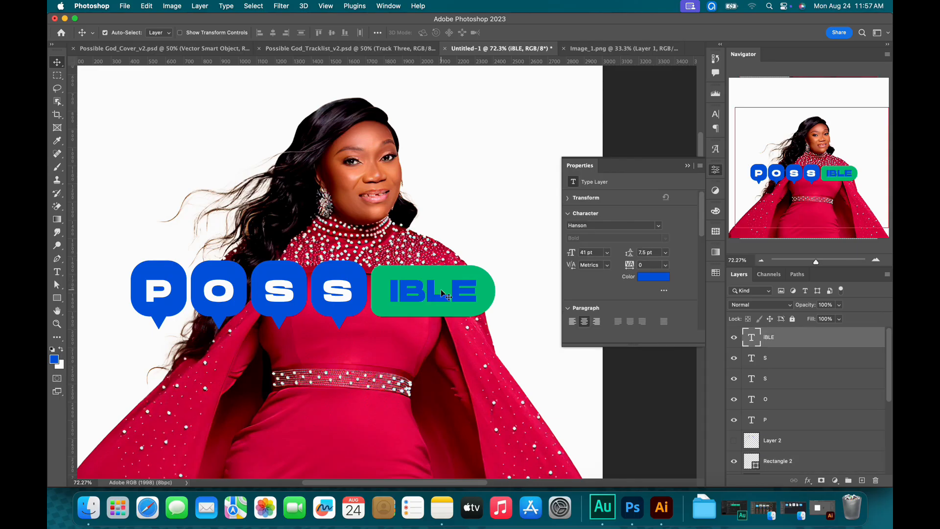
Nudge the IBLE text slightly to the left within the green block
key(Left)
key(Left)
key(Left)
key(Left)
key(Left)
key(Left)
key(Left)
key(Left)
Check the reference cover, then stretch the green block's right end outward to 122.55% of its width
click(306, 48)
click(200, 49)
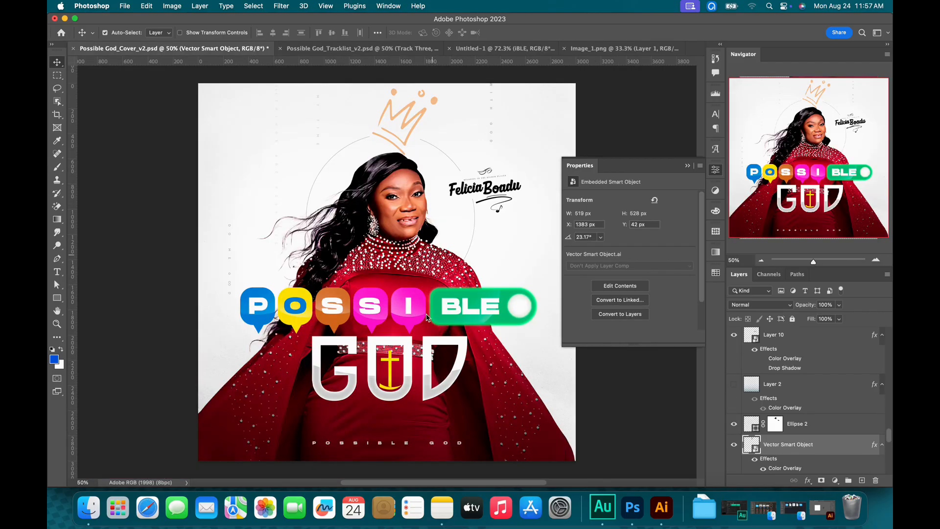
click(521, 51)
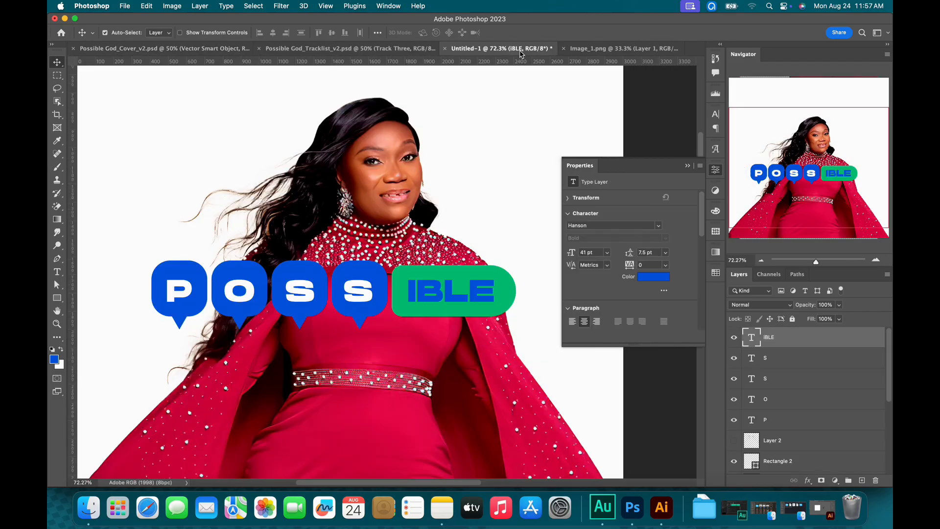
click(687, 167)
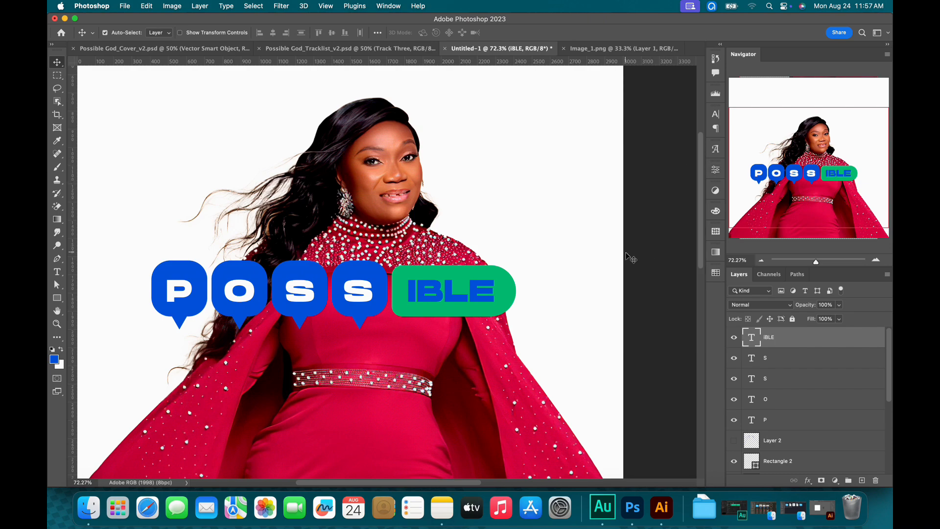
click(507, 308)
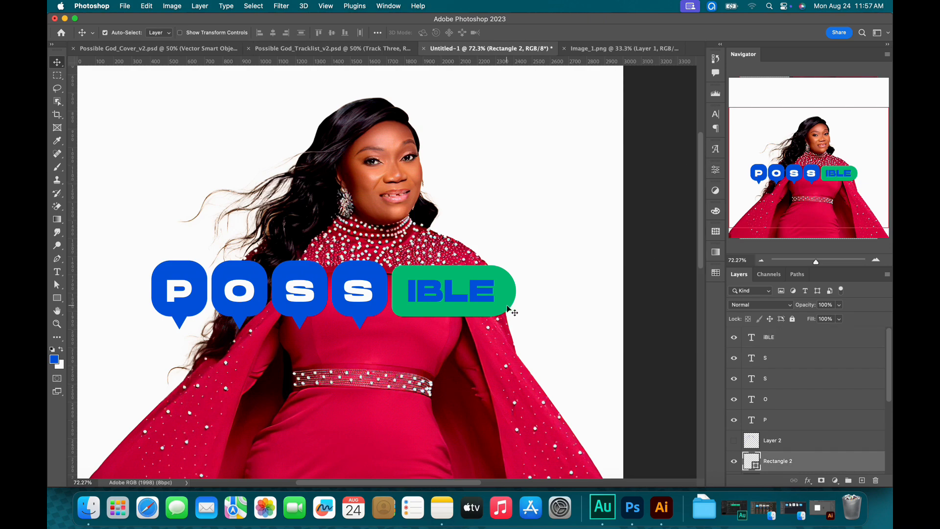
key(super+t)
drag(517, 291, 542, 295)
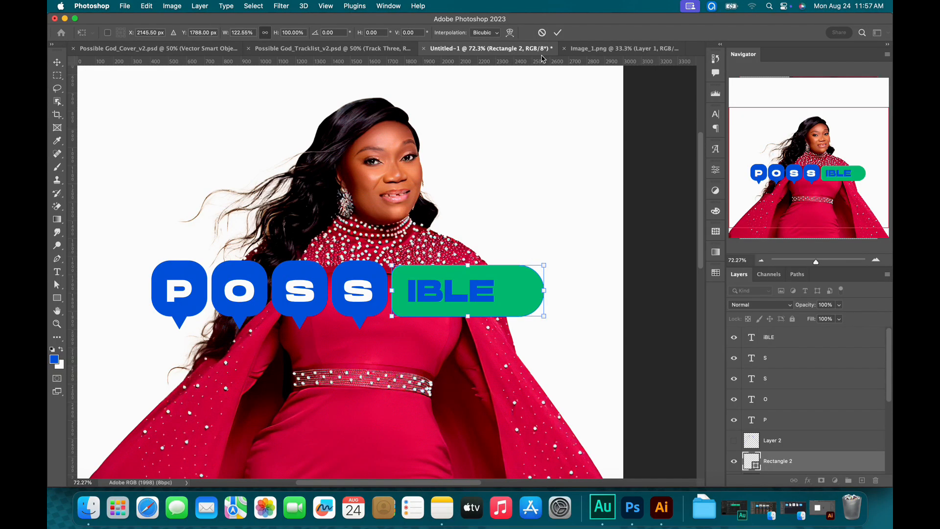
click(558, 32)
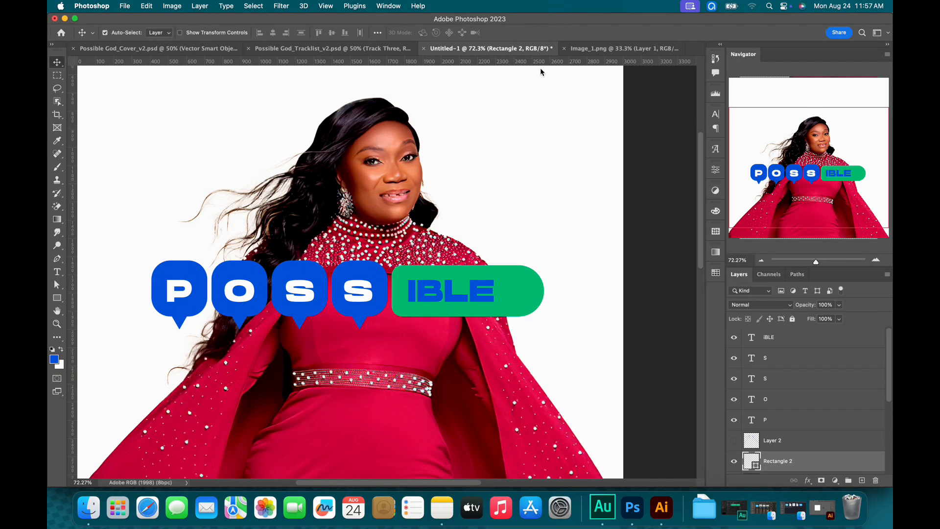
Nudge the IBLE text slightly to the right within the widened green block
click(469, 296)
key(Right)
key(Right)
key(Right)
key(Right)
key(Right)
key(Right)
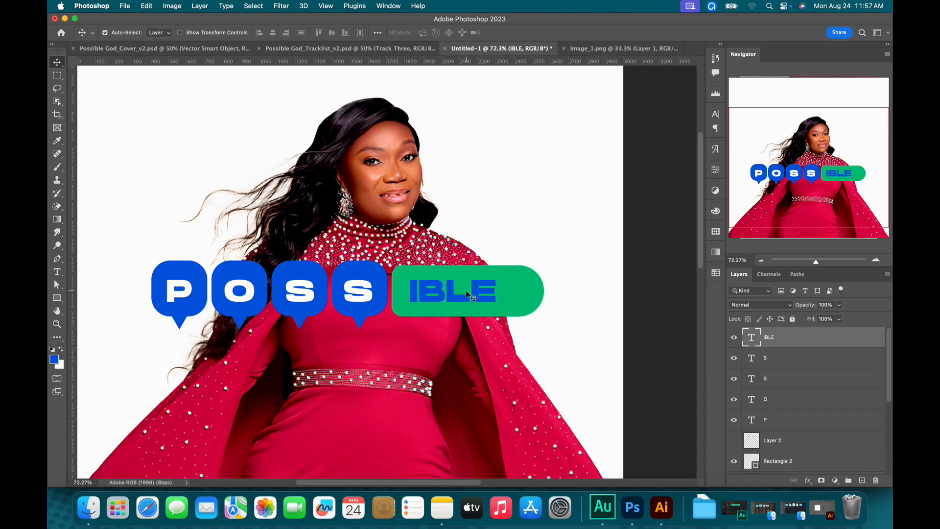
On a new layer, draw a white circle about 158 px across at the right end of the green block
click(862, 480)
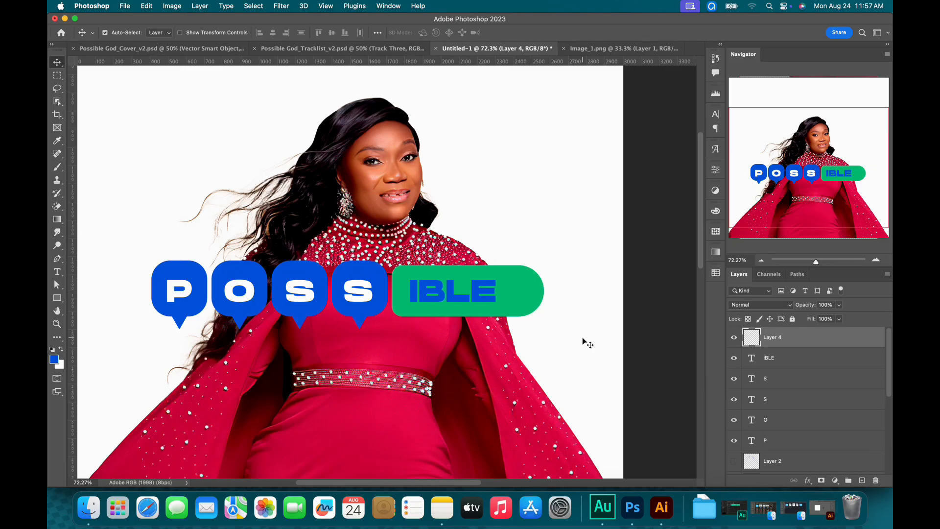
key(u)
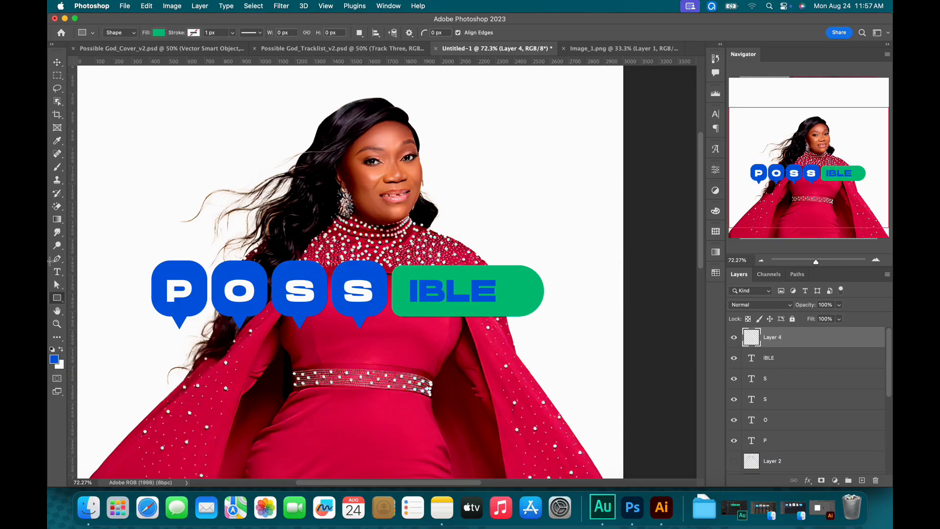
right_click(56, 301)
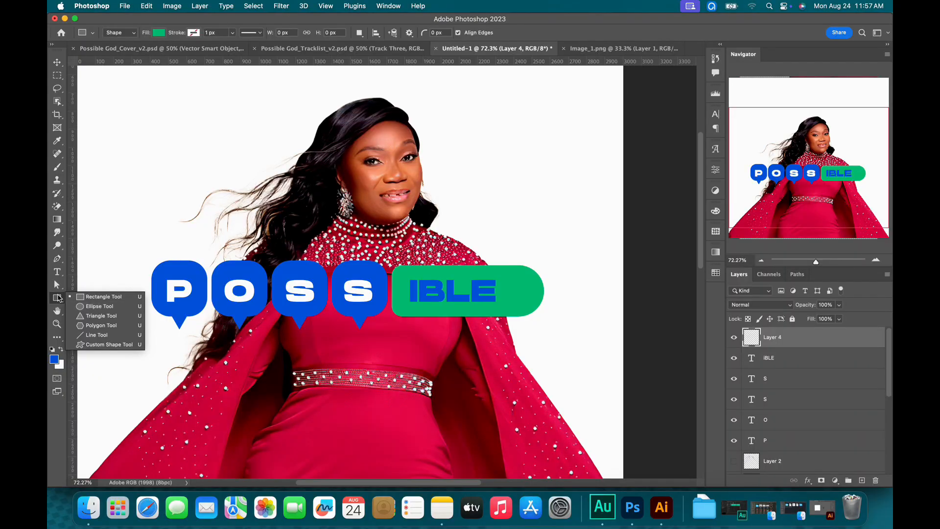
click(116, 312)
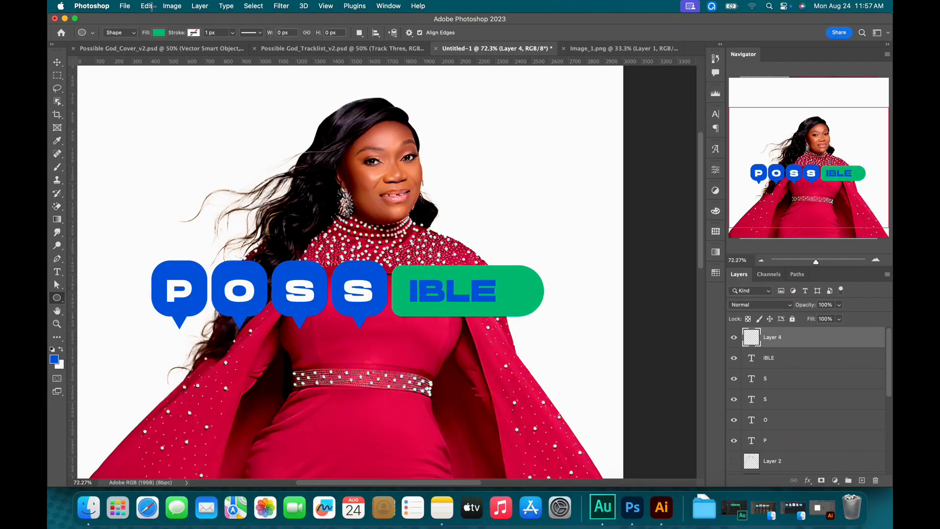
click(159, 33)
click(97, 88)
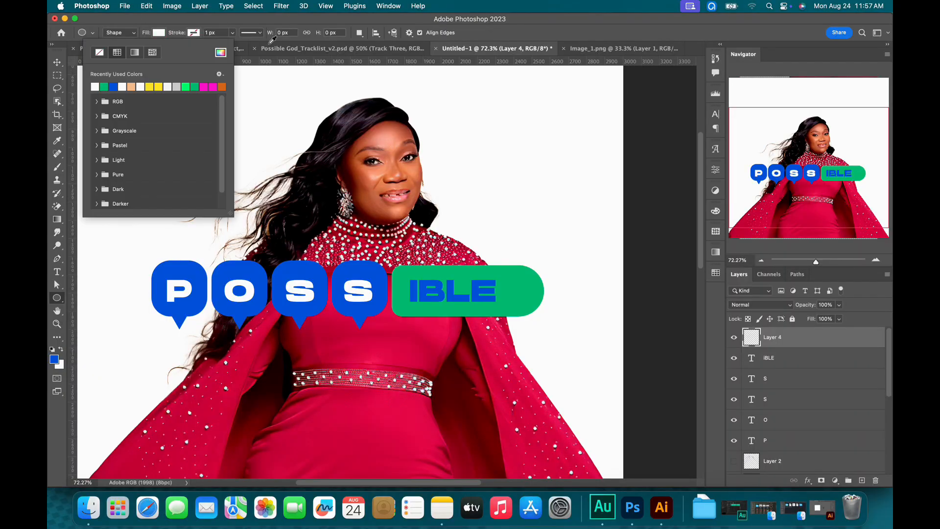
key(Return)
drag(510, 280, 538, 312)
Nudge the white circle into place beside the E, evenly inset in the green block's rounded end
key(v)
key(shift+Left)
key(shift+Left)
key(shift+Up)
key(shift+Up)
key(Left)
key(Left)
key(Left)
key(Left)
key(Down)
key(Down)
key(Down)
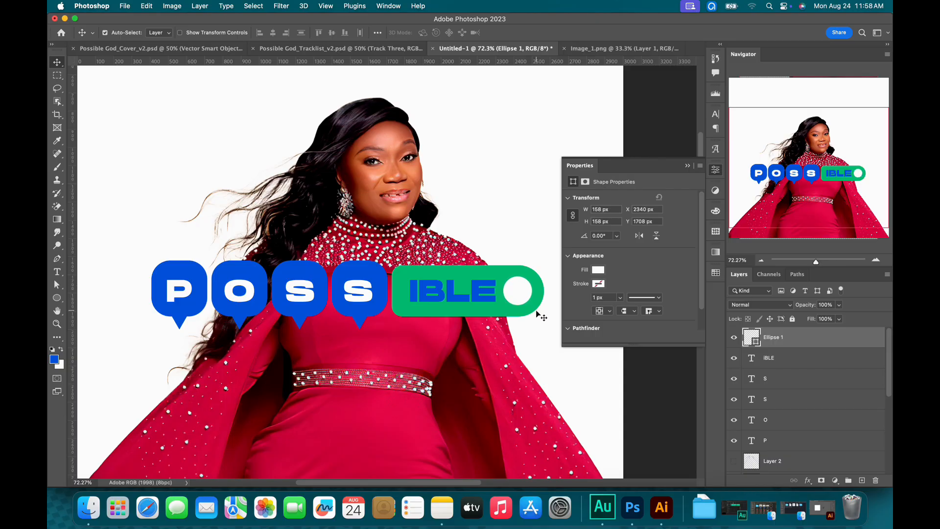
Check the reference cover, select the O bubble, and copy the yellow colour code f6df1a from the Notes app
key(super+minus)
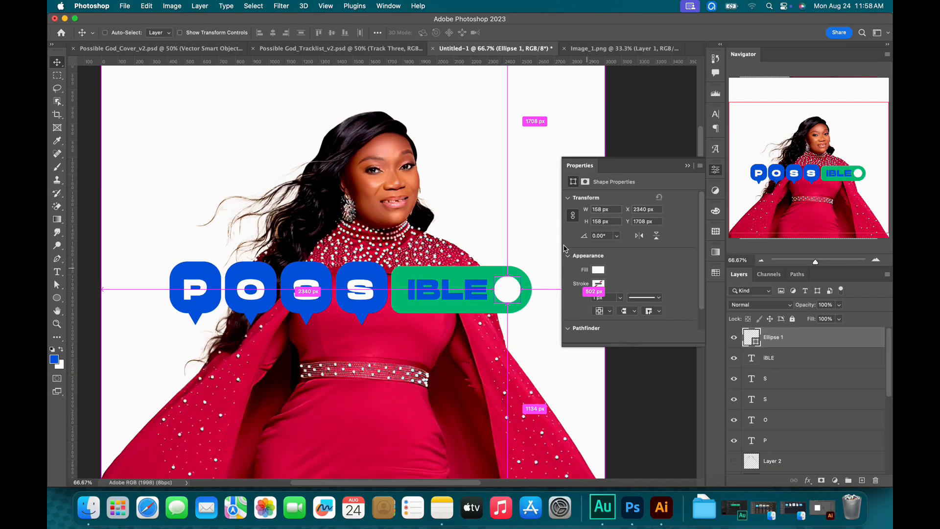
key(super+minus)
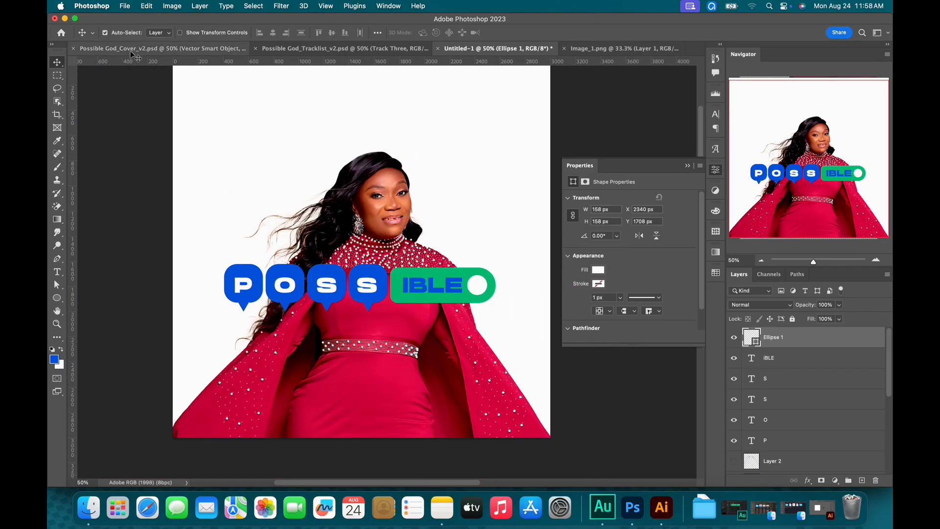
click(235, 48)
click(526, 51)
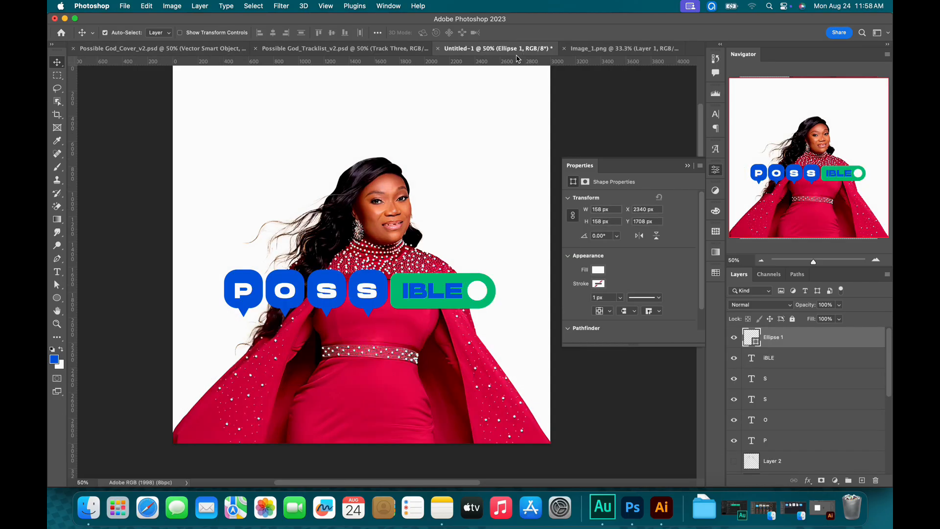
click(287, 306)
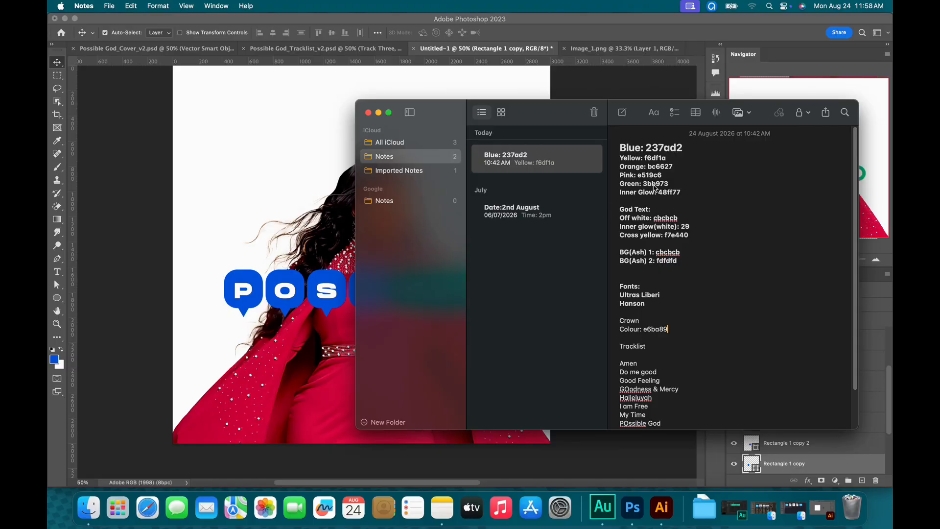
drag(646, 160, 673, 163)
key(super+c)
click(548, 24)
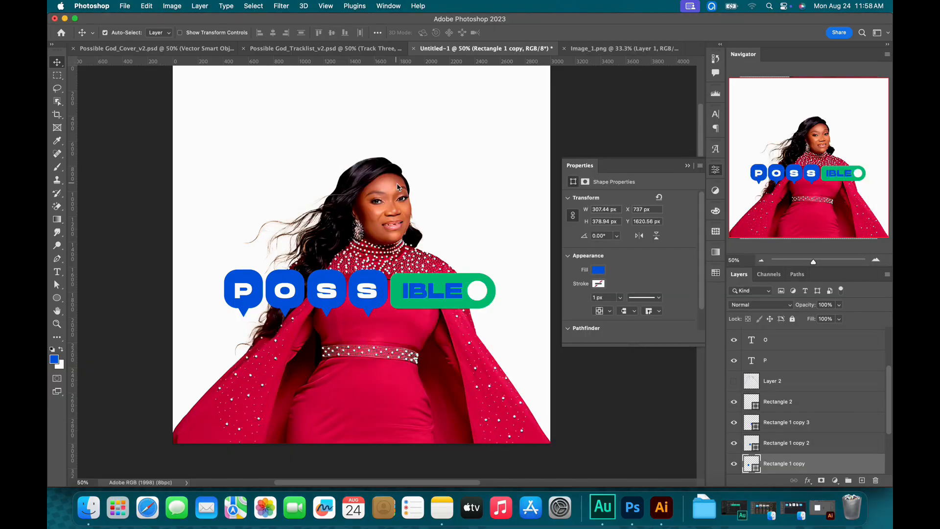
click(247, 278)
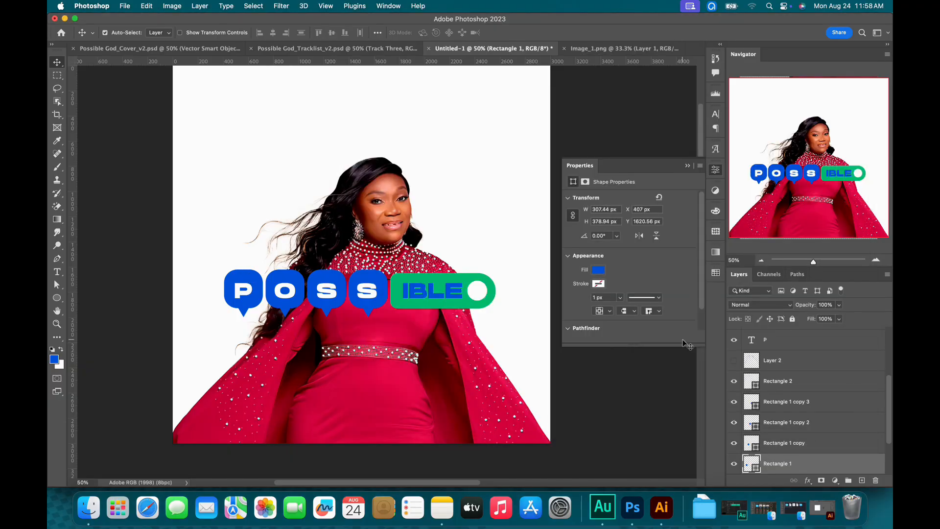
double_click(758, 471)
key(super+v)
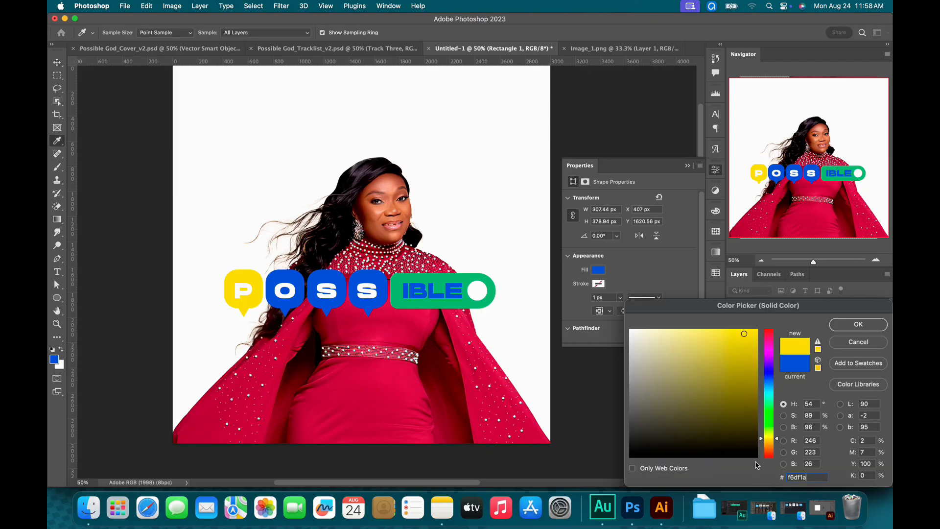
click(857, 342)
Set the O bubble's fill colour to yellow f6df1a
key(v)
click(287, 313)
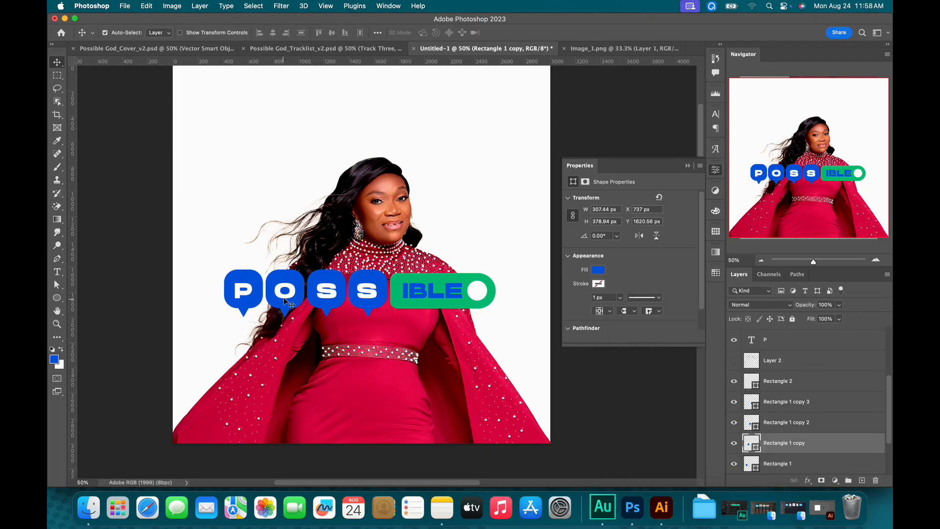
double_click(752, 443)
drag(759, 450, 760, 439)
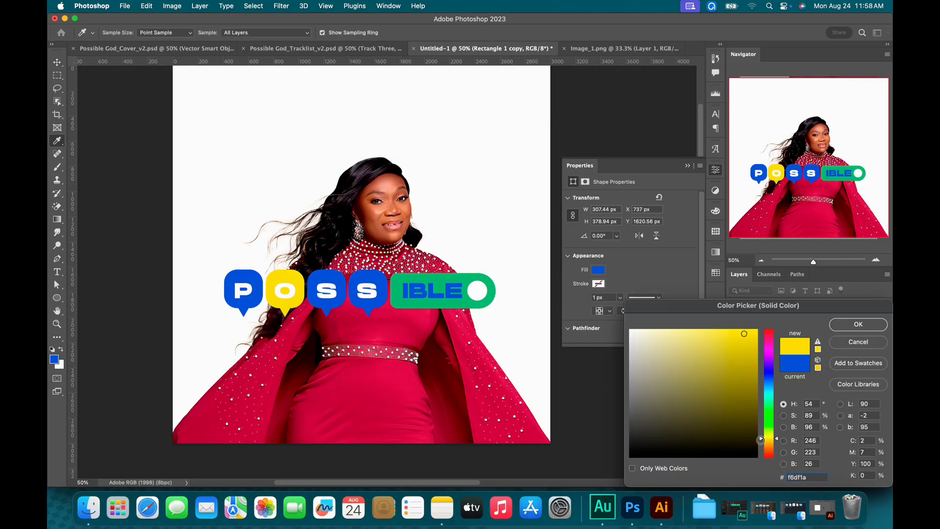
key(Return)
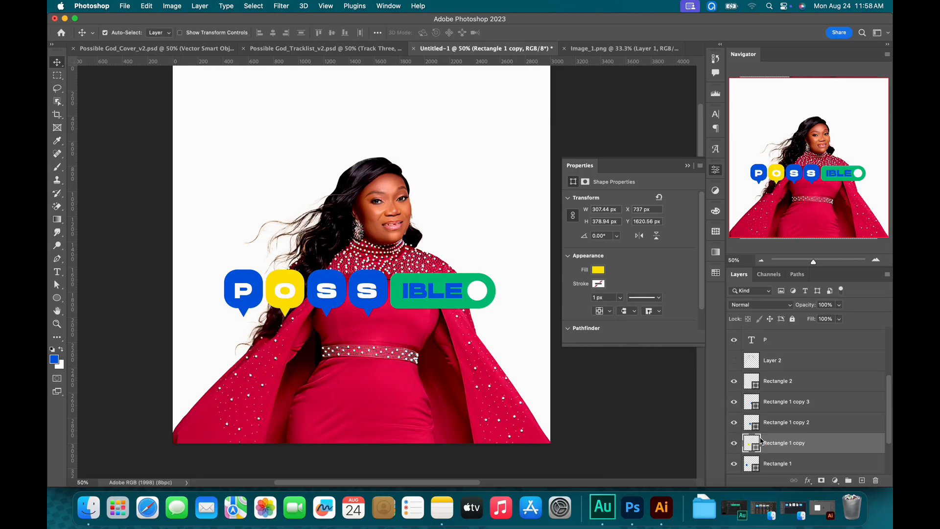
Copy the orange code bc6627 from the Notes app and apply it as the fill of the first S bubble
click(328, 312)
click(441, 494)
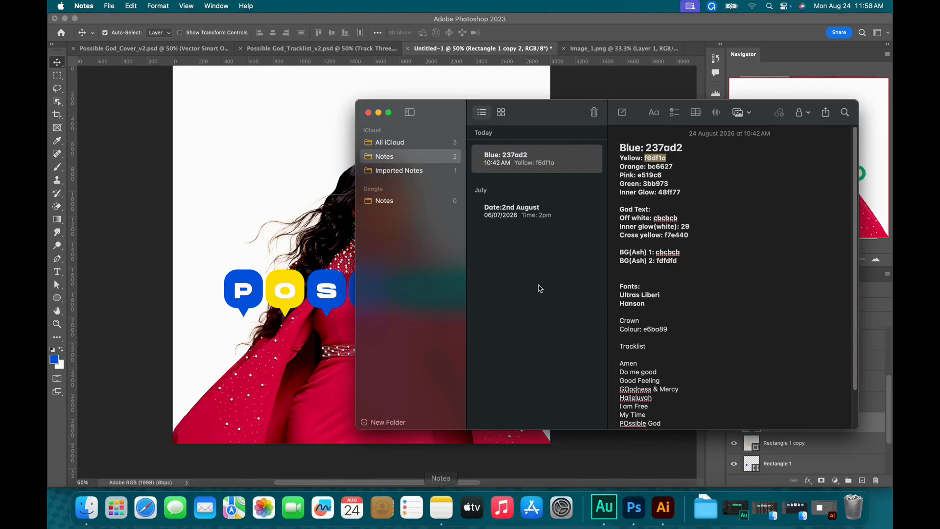
click(650, 168)
drag(648, 167, 674, 171)
key(super+c)
click(632, 33)
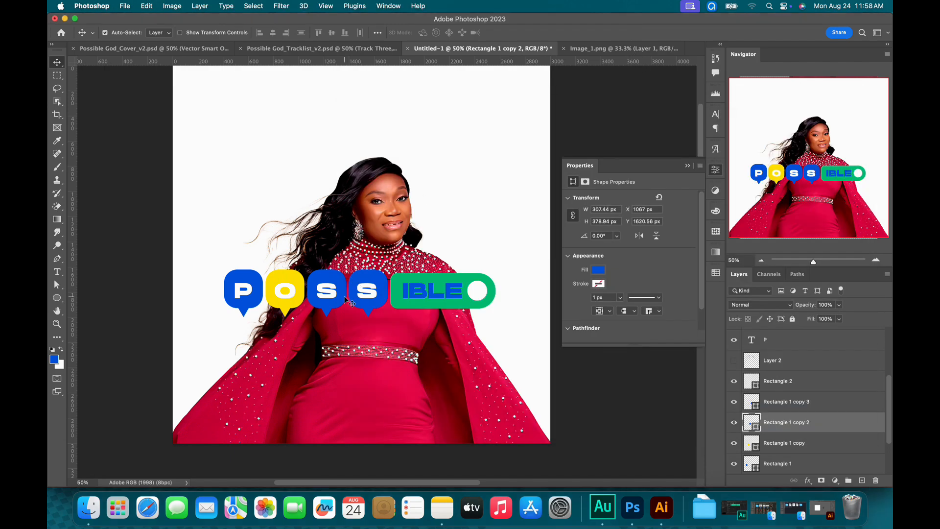
double_click(758, 429)
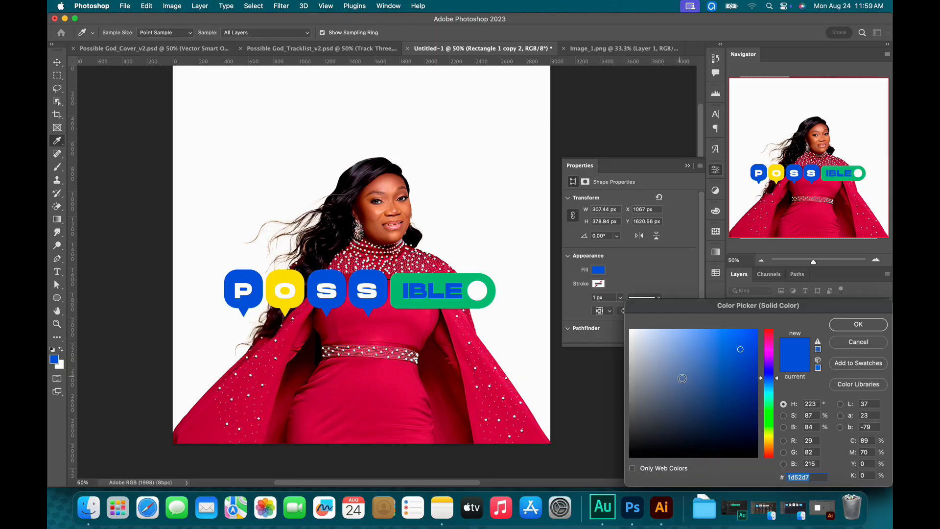
key(super+v)
click(858, 325)
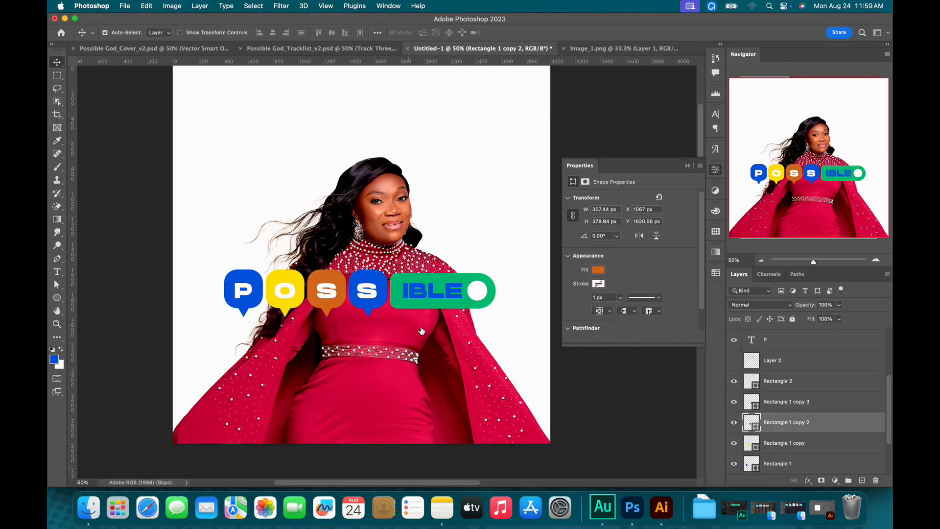
Check the reference cover, then fill the second S bubble with pink e519c6 copied from the Notes app
click(364, 310)
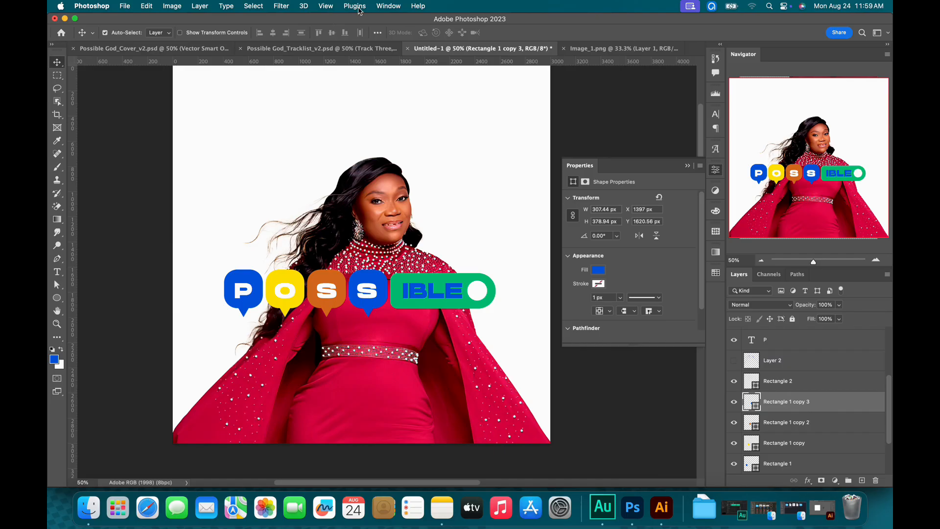
click(116, 49)
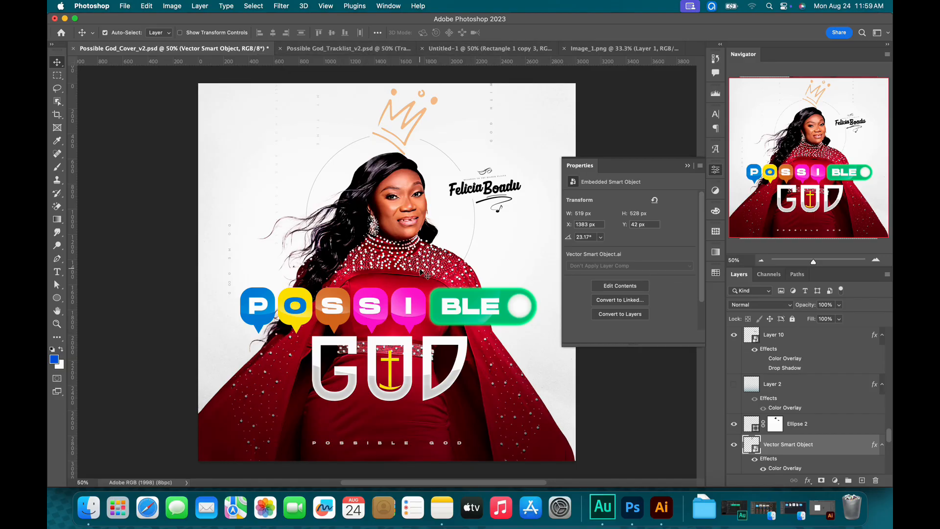
click(527, 55)
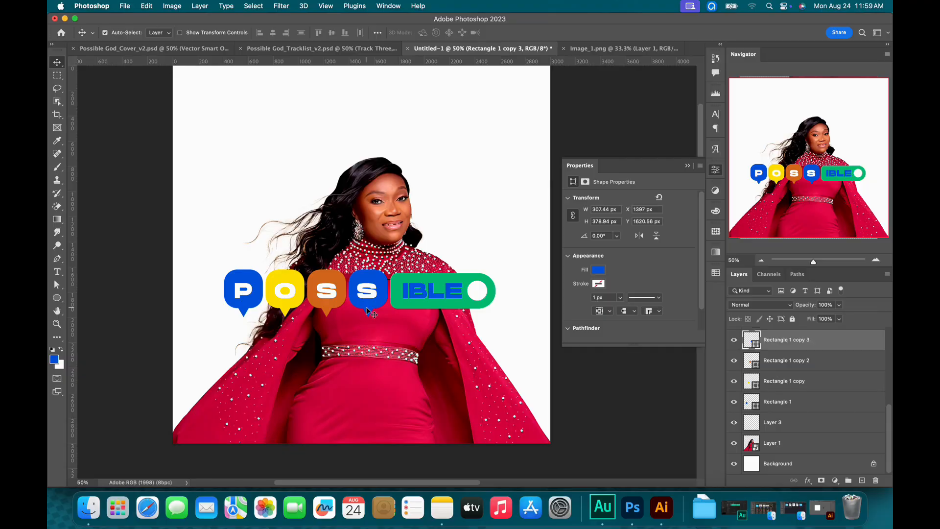
double_click(756, 345)
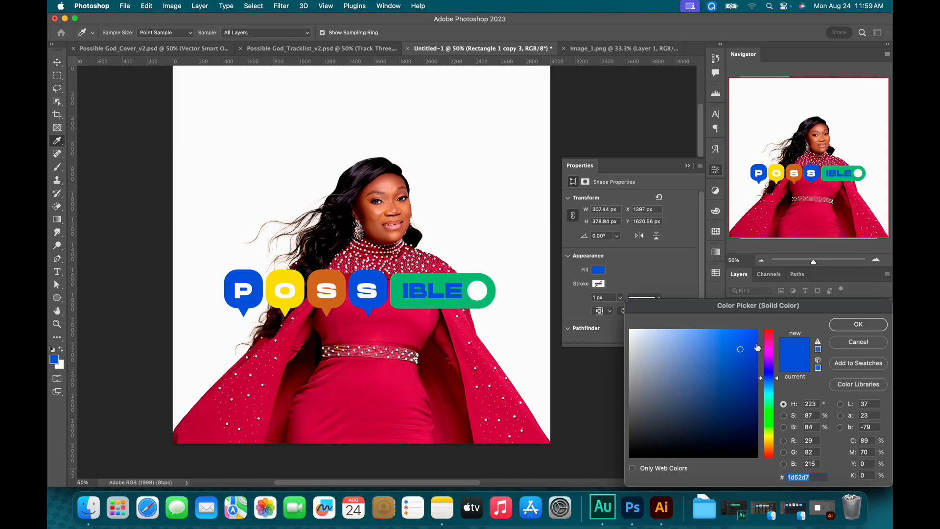
click(445, 498)
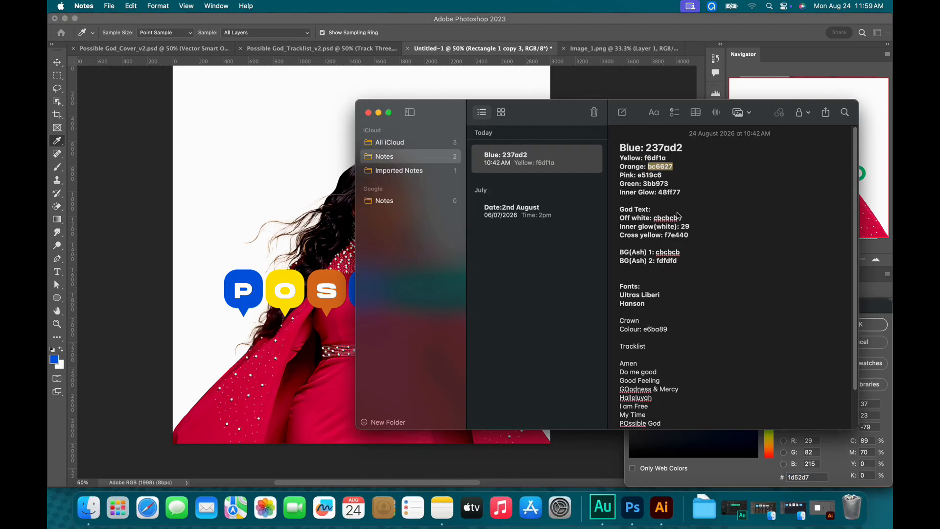
drag(639, 176, 665, 180)
key(super+c)
key(super+c)
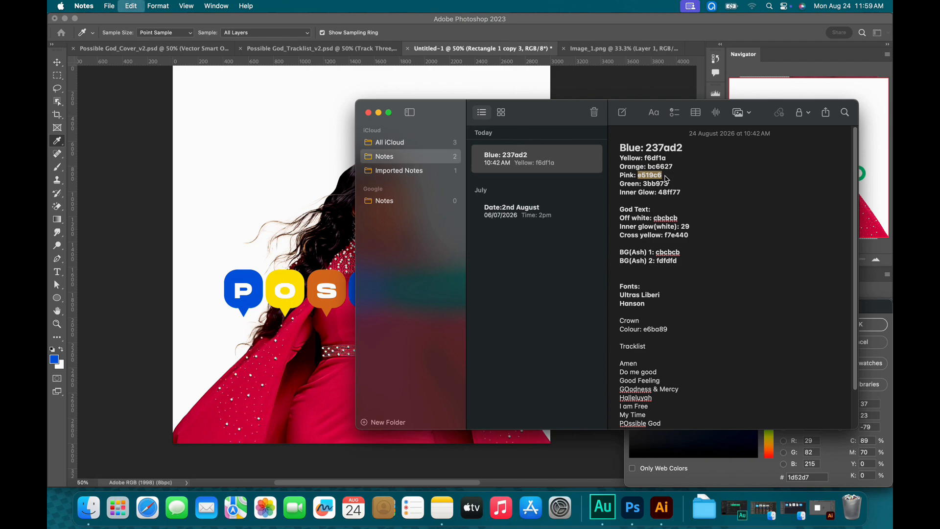
click(622, 35)
key(super+v)
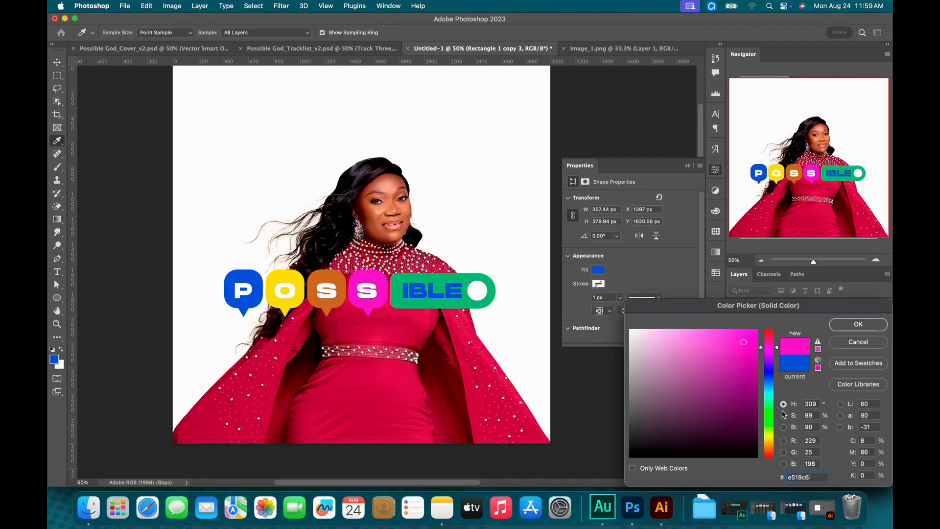
click(856, 324)
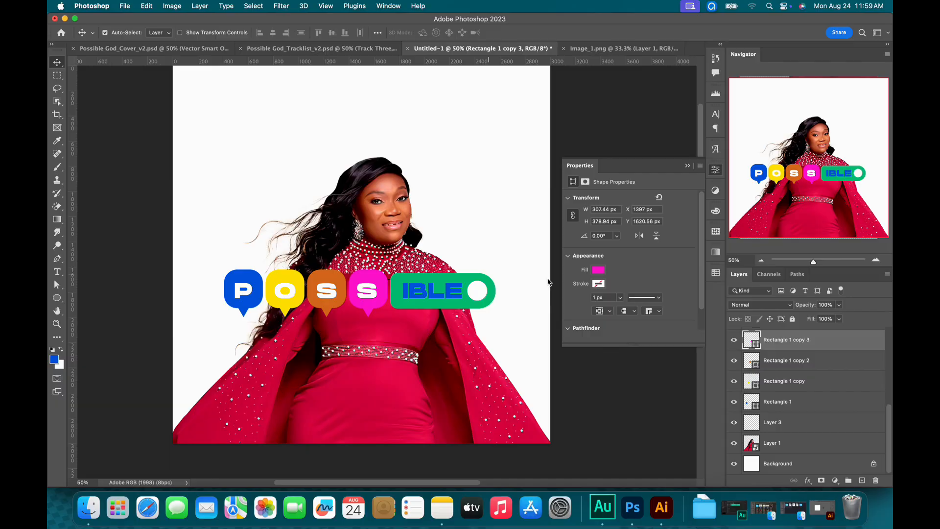
Delete the letter I from the blue IBLE text on the green block so it reads BLE
double_click(412, 292)
drag(411, 292, 405, 294)
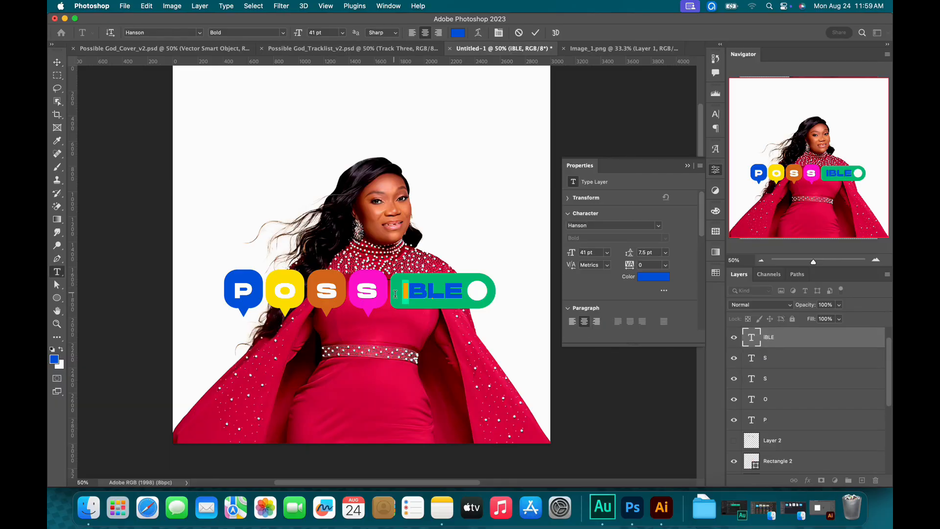
key(BackSpace)
click(536, 32)
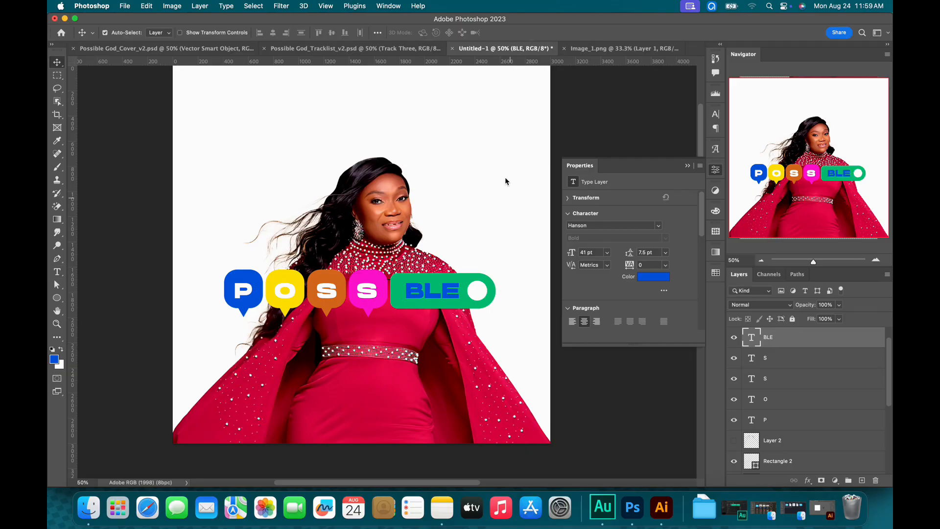
Move the green block, its BLE text and the white circle together horizontally to the right, to X 2007 px
click(408, 304)
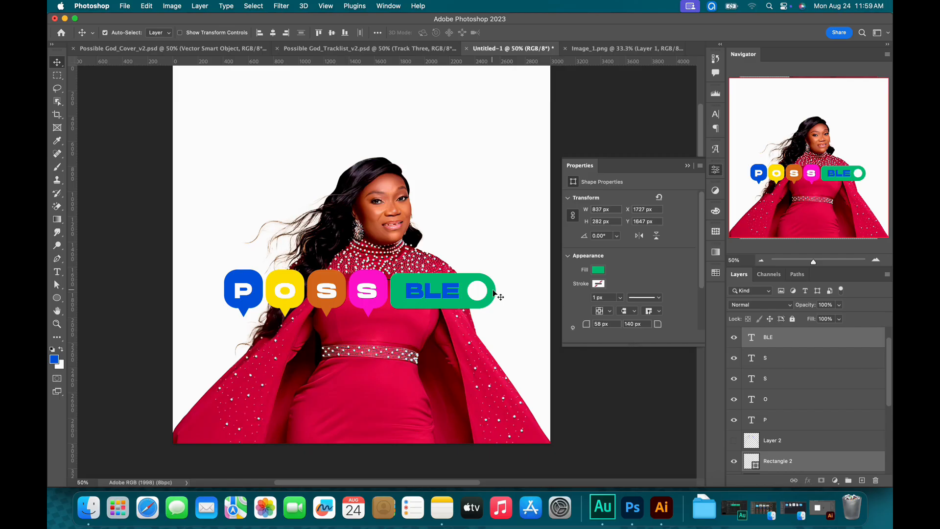
shift+click(480, 295)
key(shift+Right)
key(shift+Right)
key(shift+Right)
key(shift+Right)
key(shift+Right)
key(shift+Right)
key(shift+Right)
key(shift+Right)
key(shift+Right)
key(shift+Right)
key(shift+Right)
key(shift+Right)
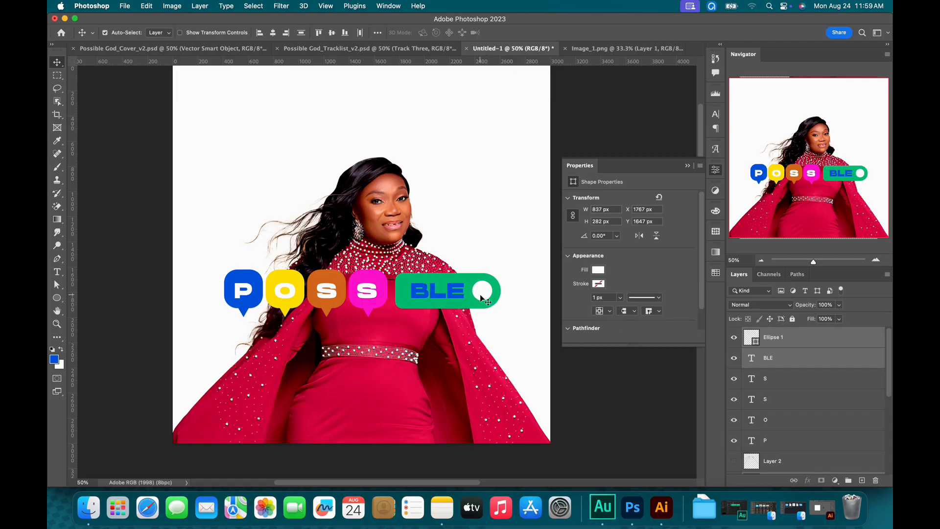
key(shift+Right)
key(shift+Right)
key(shift+Right)
key(shift+Right)
key(shift+Right)
key(shift+Right)
key(shift+Right)
key(shift+Right)
key(shift+Right)
key(shift+Right)
key(shift+Right)
key(shift+Right)
key(shift+Right)
key(shift+Right)
key(shift+Right)
key(shift+Right)
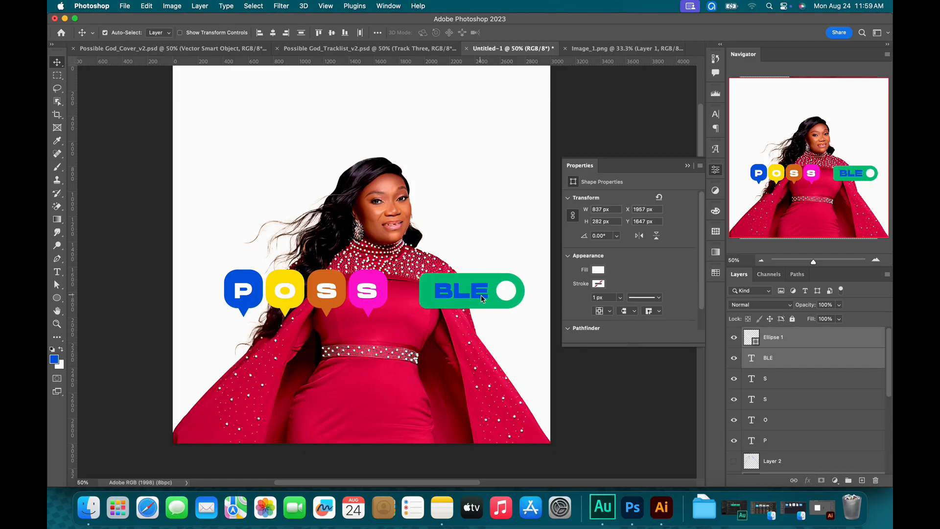
Duplicate the pink S bubble with its letter and place the copy between the original and the green block, at X 1727 px
click(365, 306)
shift+click(370, 295)
key(super+j)
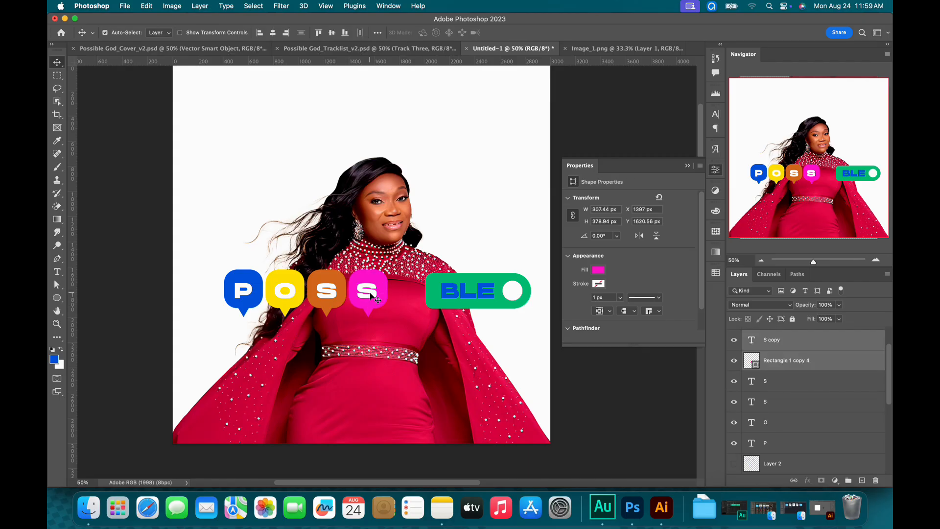
key(shift+Right)
key(shift+Right)
key(shift+Right)
key(shift+Right)
key(shift+Right)
key(shift+Right)
key(shift+Right)
key(shift+Right)
key(shift+Right)
key(shift+Right)
key(shift+Right)
key(shift+Right)
key(shift+Right)
key(shift+Right)
key(shift+Right)
drag(370, 292, 404, 293)
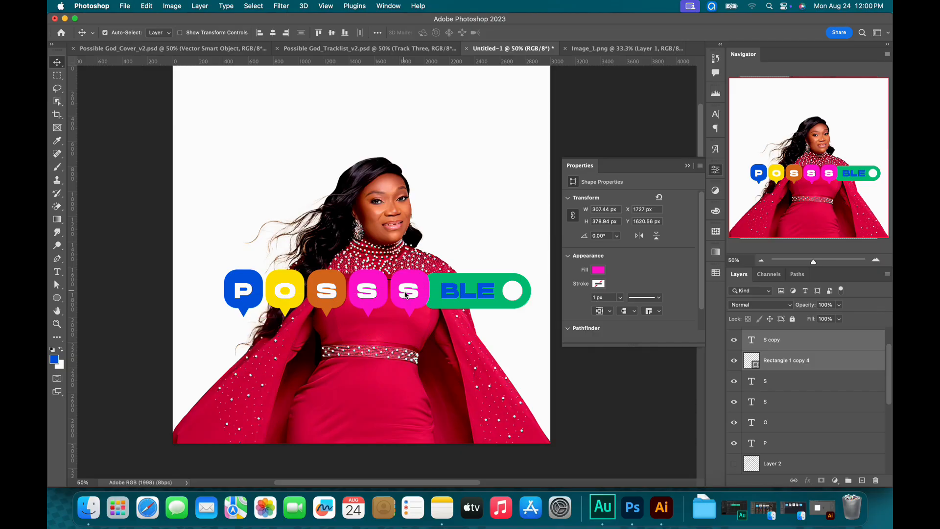
Shift the green block, BLE text and white circle further right to X 2059 px, leaving a small gap after the new bubble
click(509, 304)
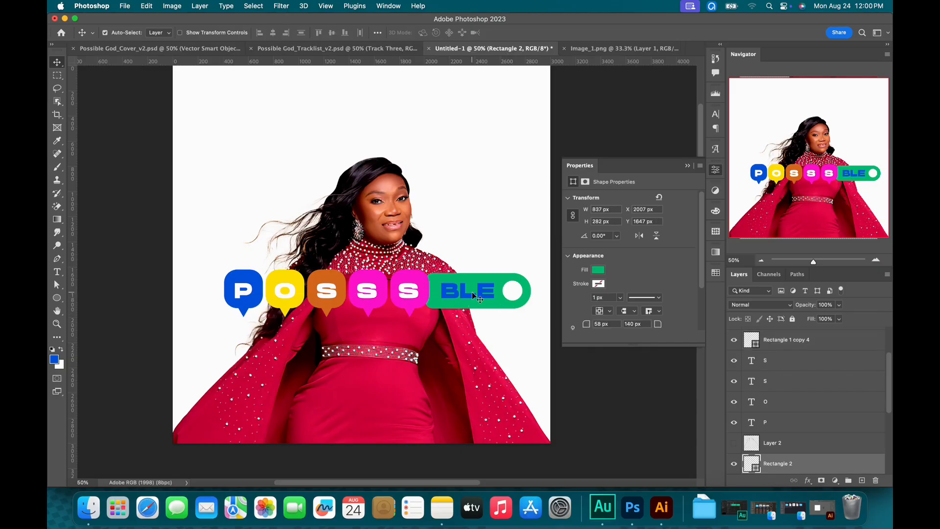
click(509, 297)
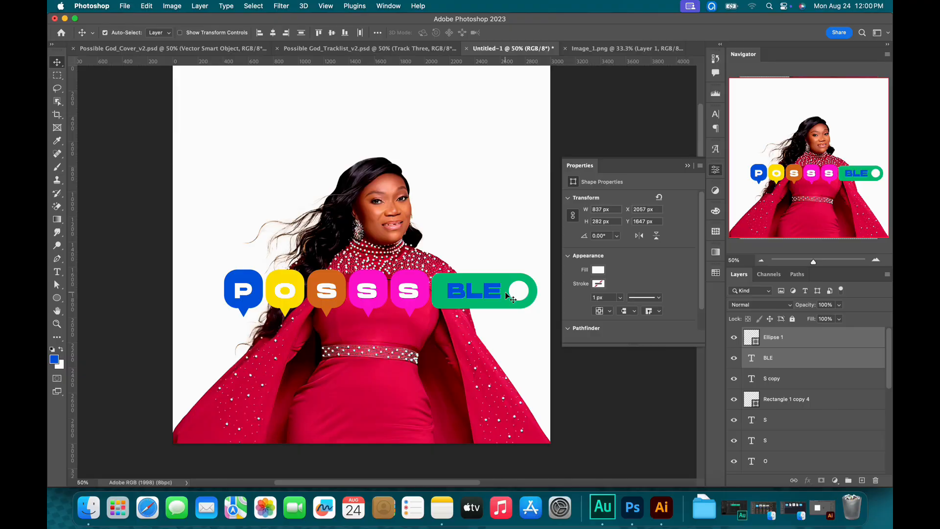
key(Right)
key(Right)
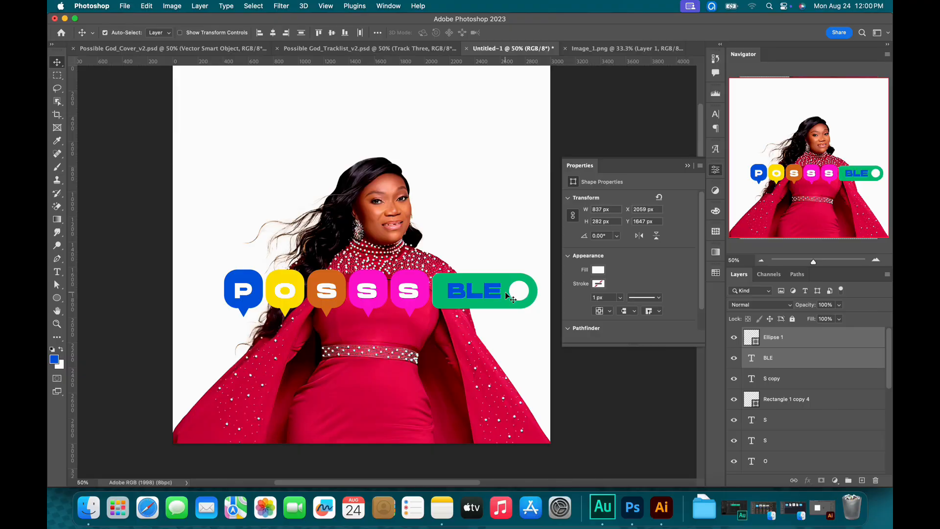